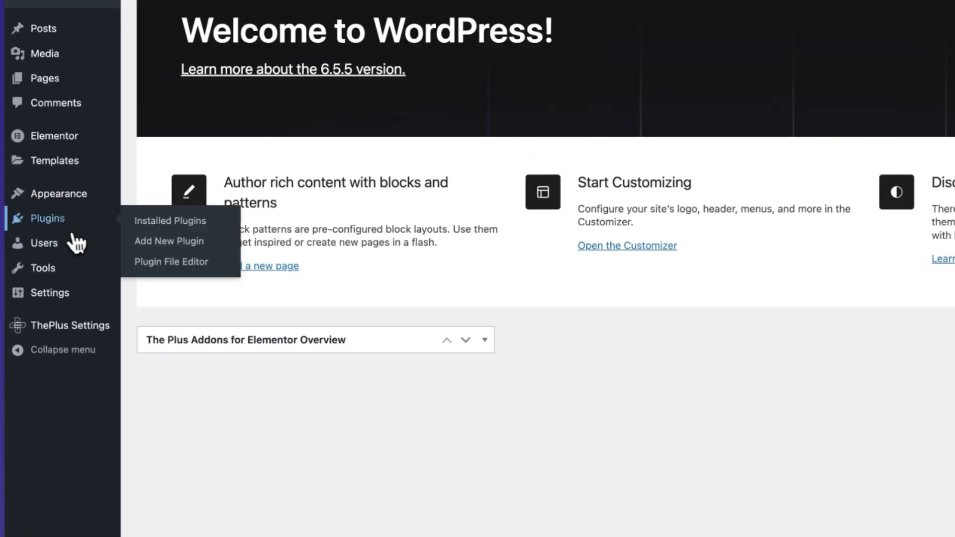
Step: Check in the installed plugins list that Elementor, The Plus Addons for Elementor and its Pro version are active
click(64, 226)
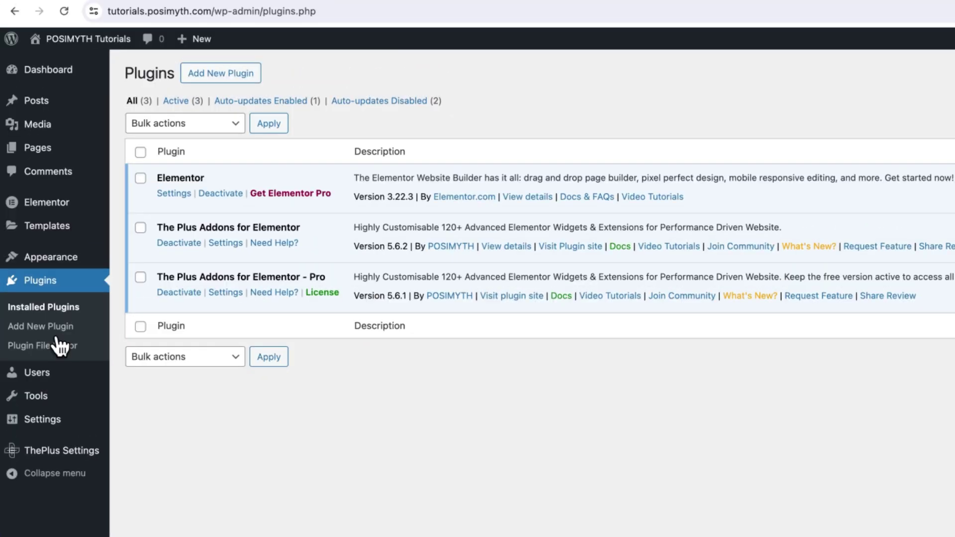
click(140, 152)
click(147, 156)
drag(154, 177, 205, 185)
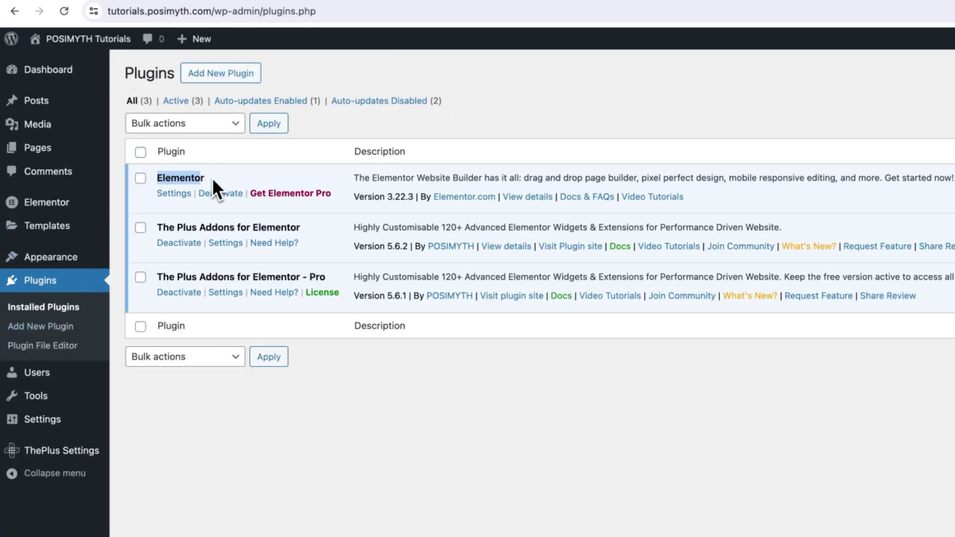
click(141, 227)
drag(157, 277, 319, 282)
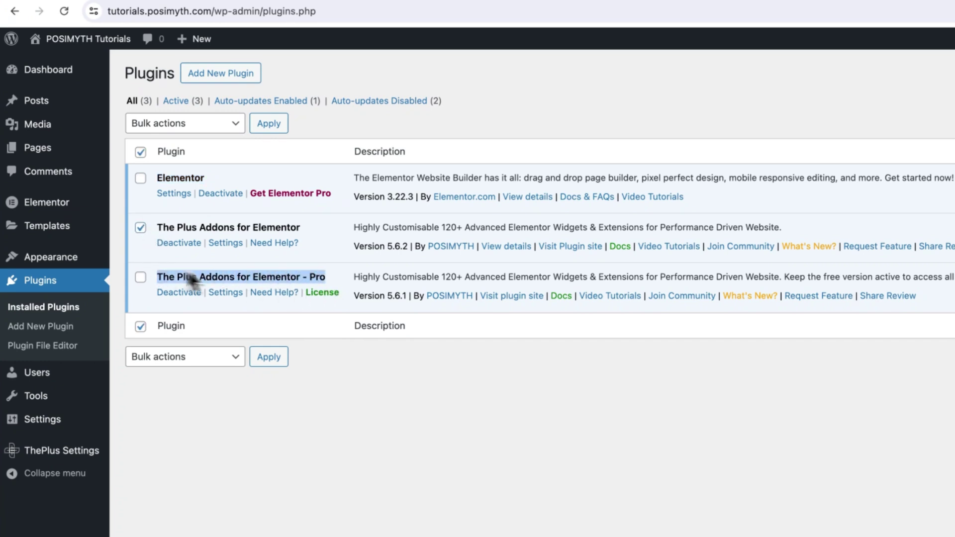
Step: Open the site's themes and check which theme is active
mouse_move(85, 256)
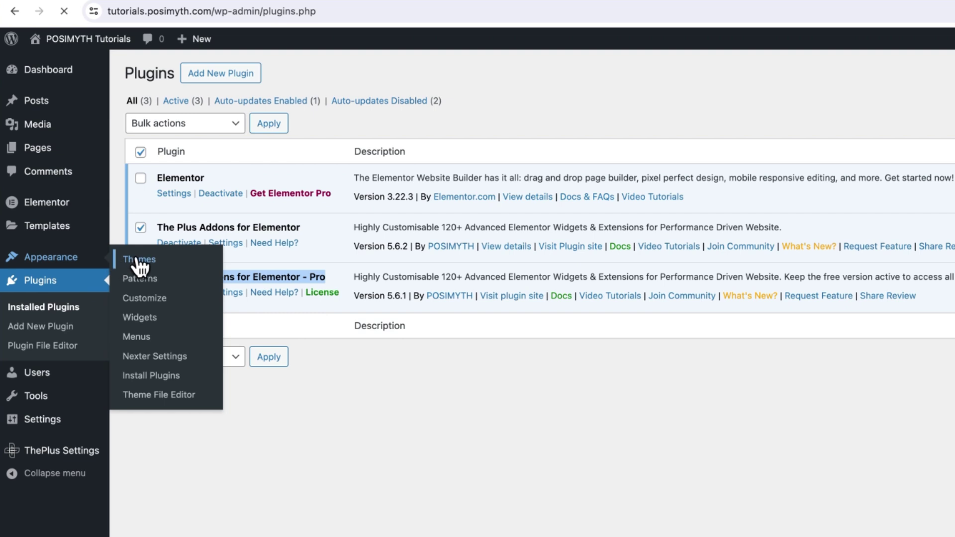
click(139, 259)
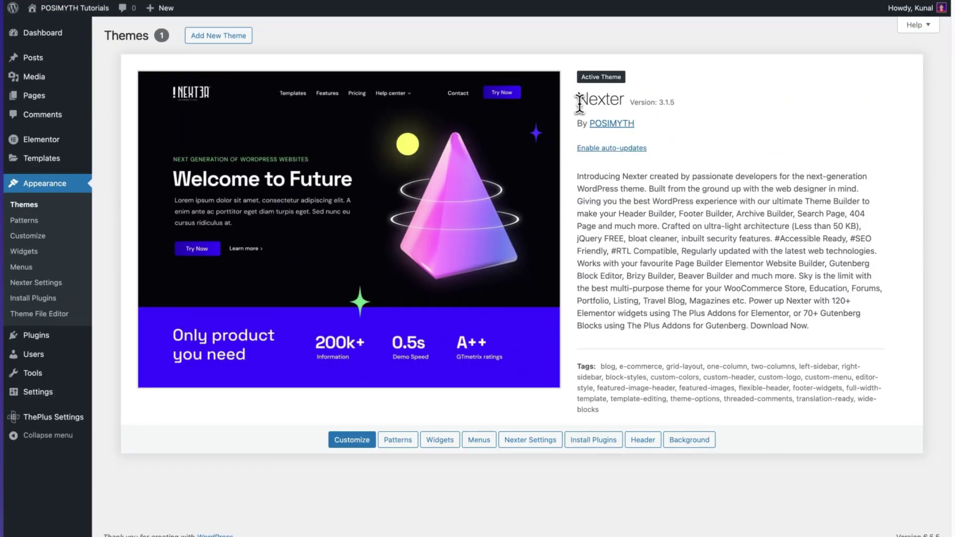
drag(578, 103, 616, 105)
Step: Enable all Plus Widgets in ThePlus Settings and save the change
click(68, 427)
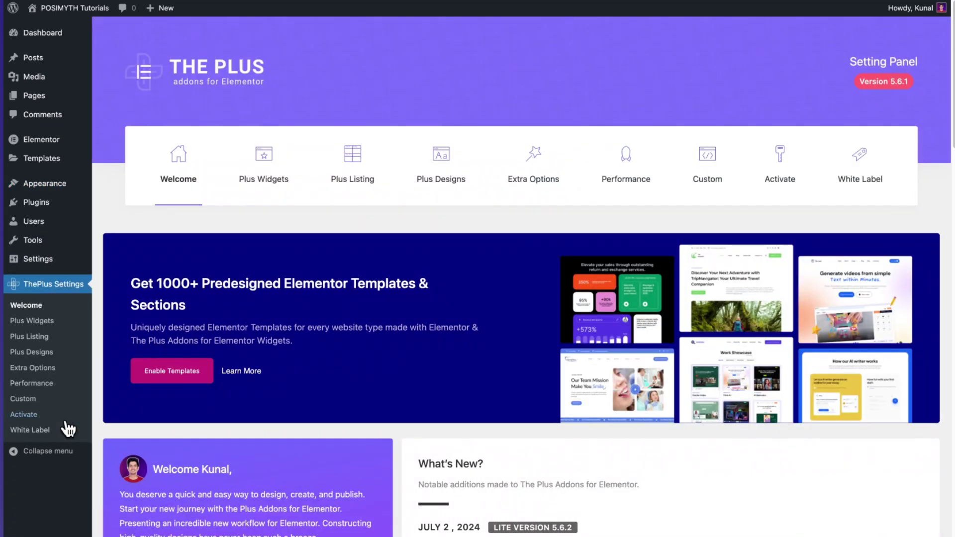
click(273, 190)
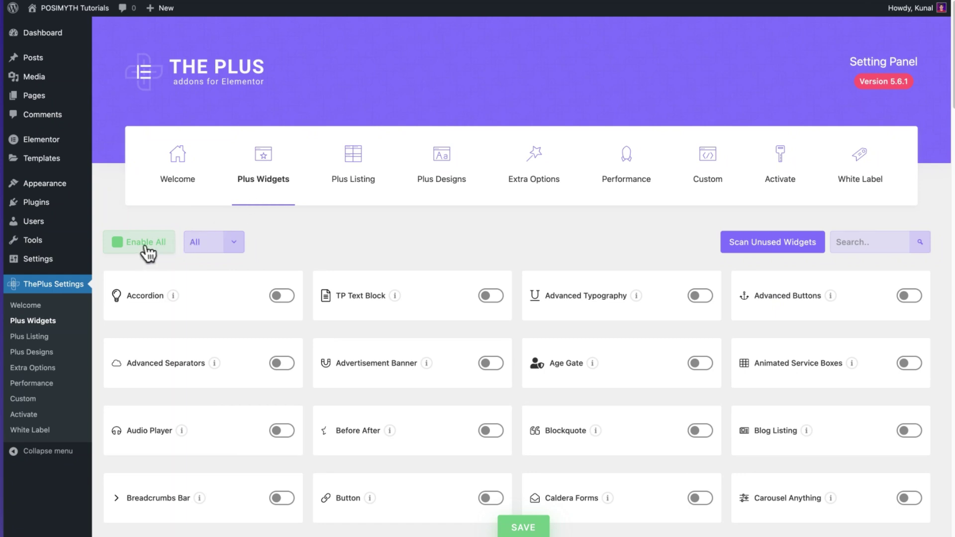
click(118, 243)
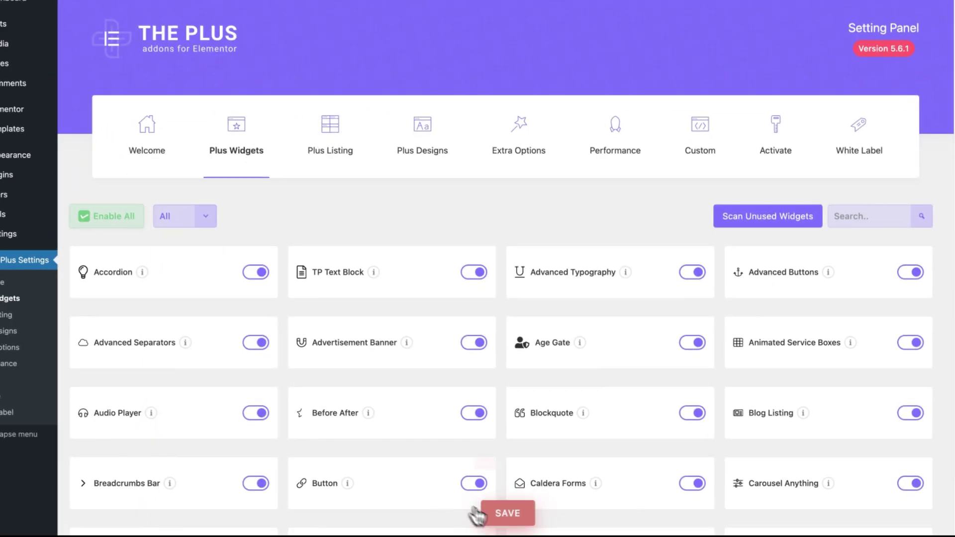
click(503, 524)
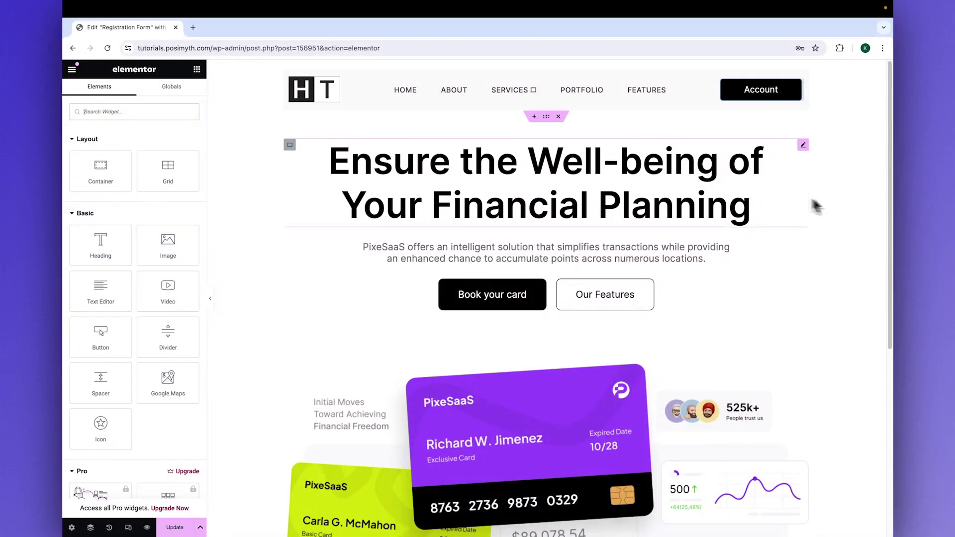
Step: Review the Registration Form page and compare the Login and Sign Up forms under the header's Account button
scroll(646, 298, down, 1)
scroll(768, 340, down, 4)
scroll(779, 334, up, 4)
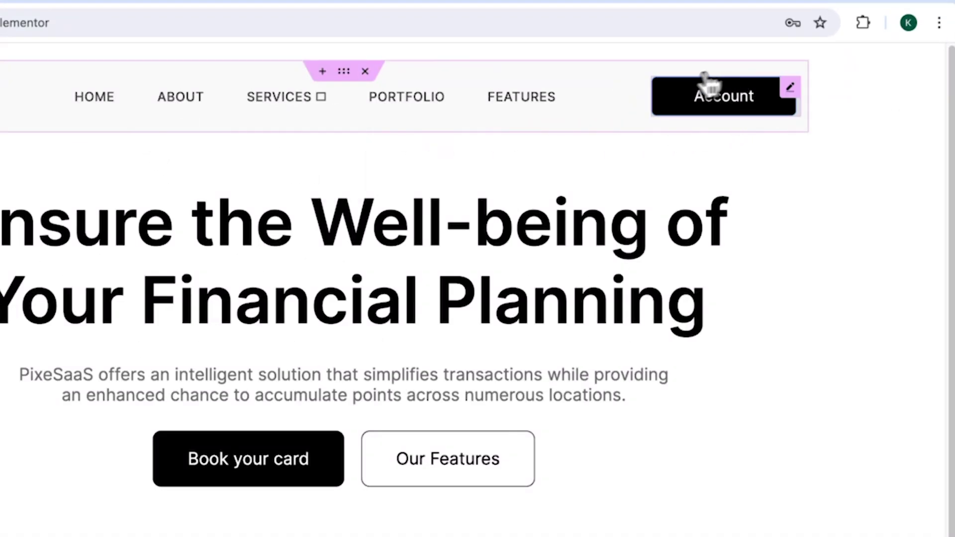
mouse_move(746, 106)
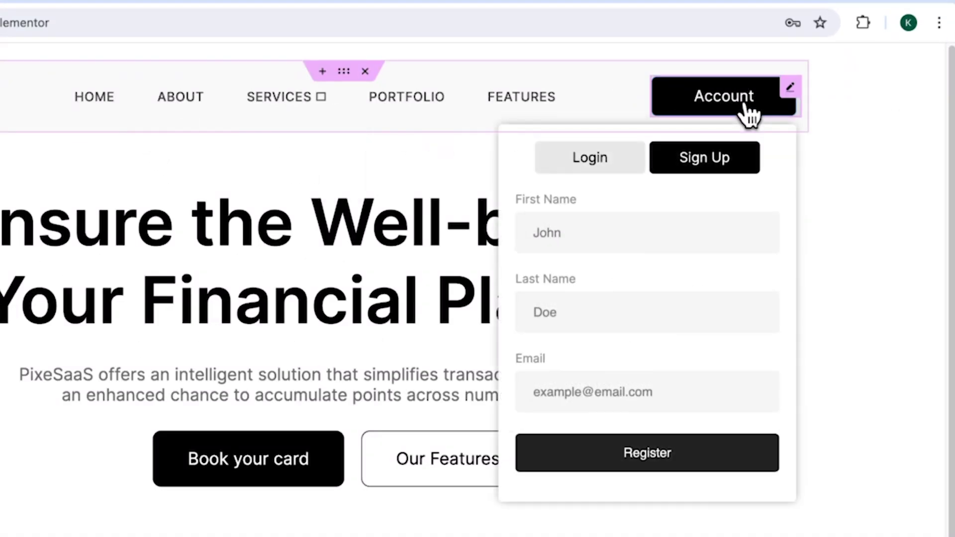
click(594, 169)
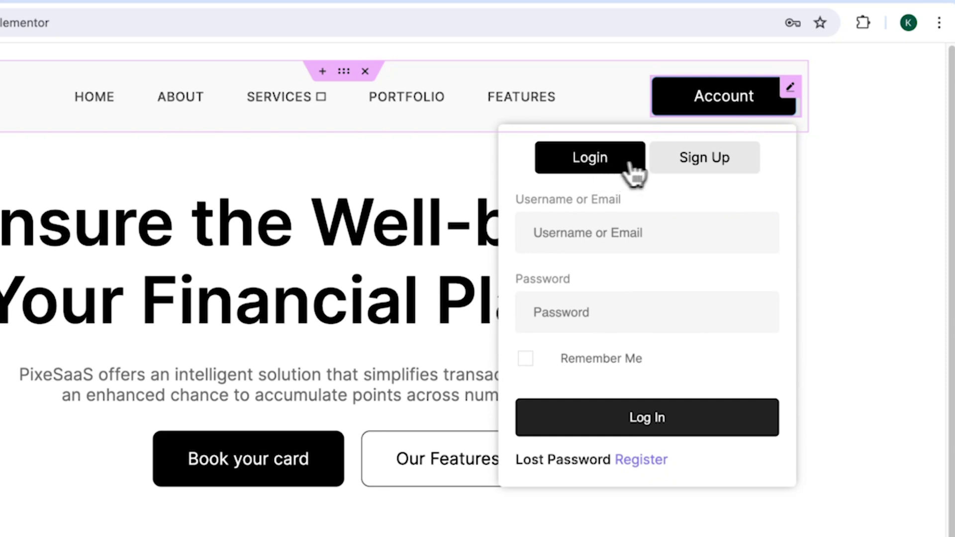
click(683, 166)
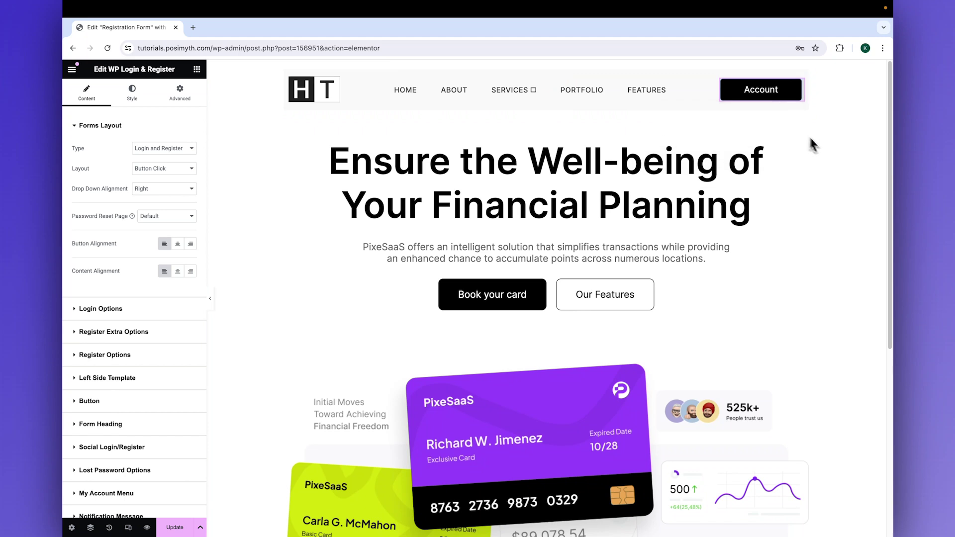
click(836, 190)
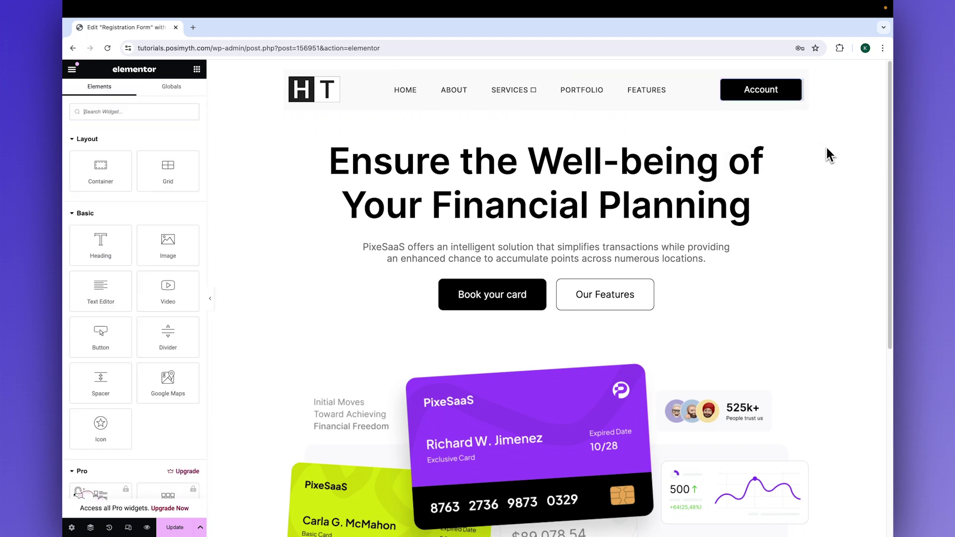
Step: Preview the Registration Form page, inspect the header's account button, and return to the page editor
click(147, 527)
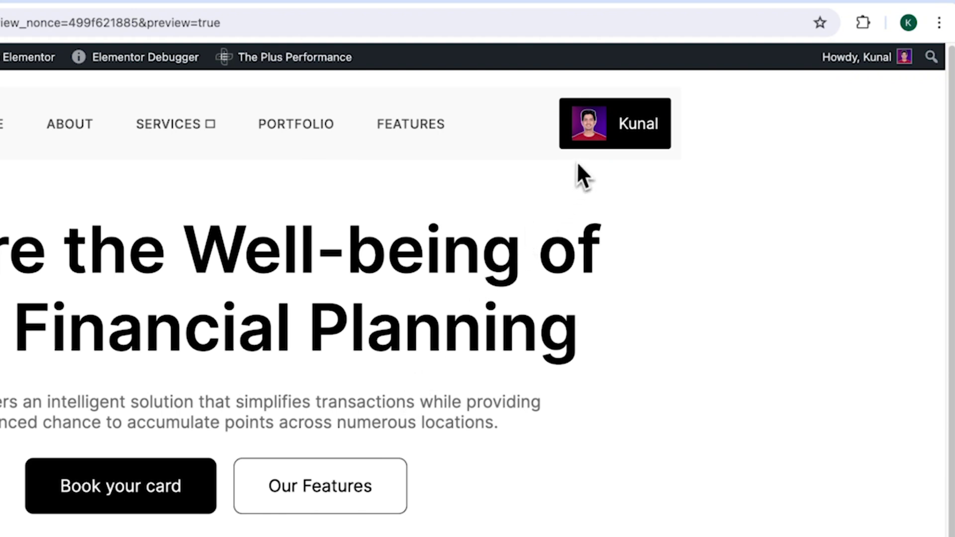
mouse_move(583, 147)
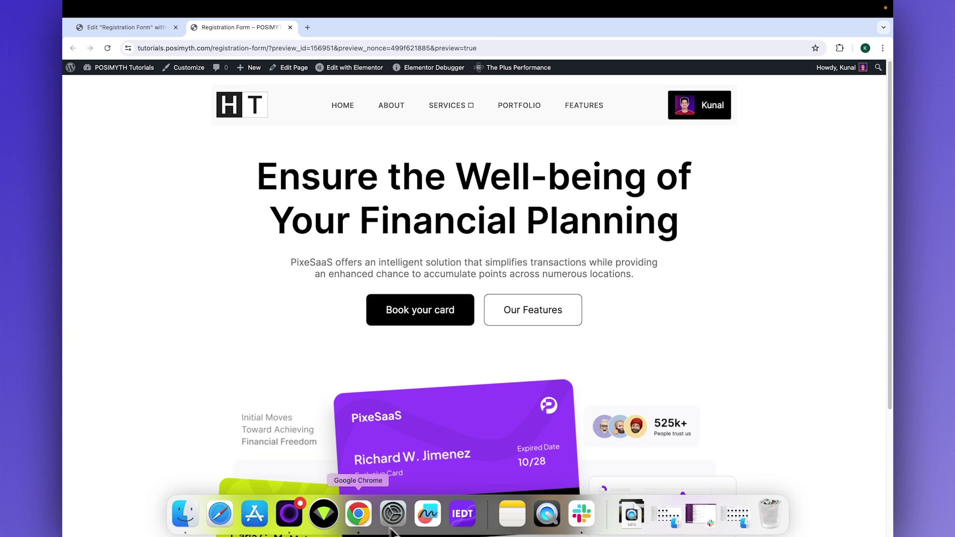
click(366, 520)
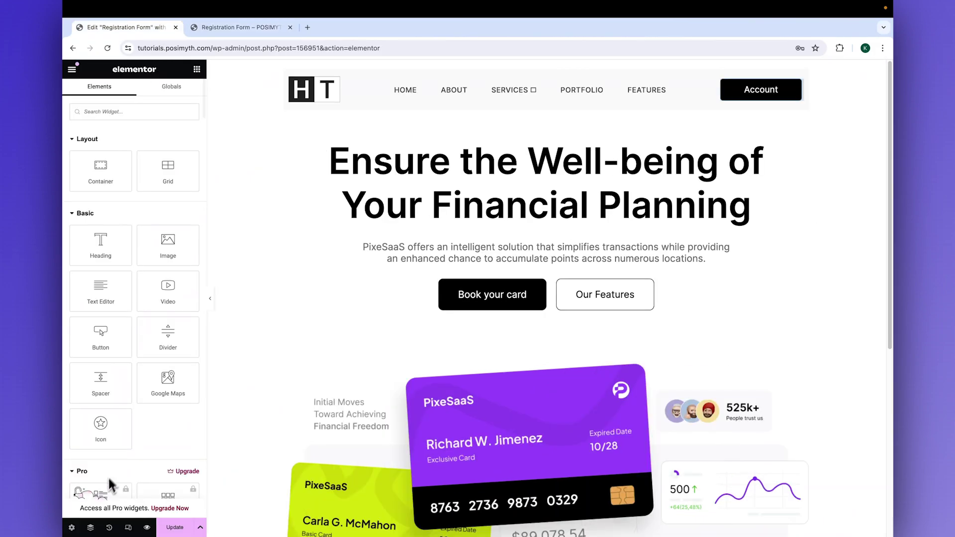
click(91, 528)
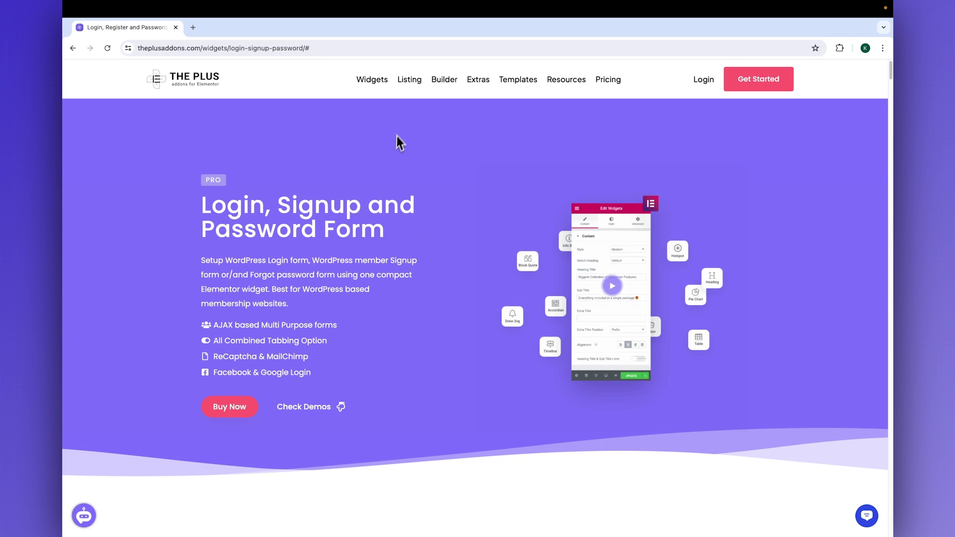
Step: Examine the Login, Signup and Password Form widget page for its features and ready-made form demos
mouse_move(378, 84)
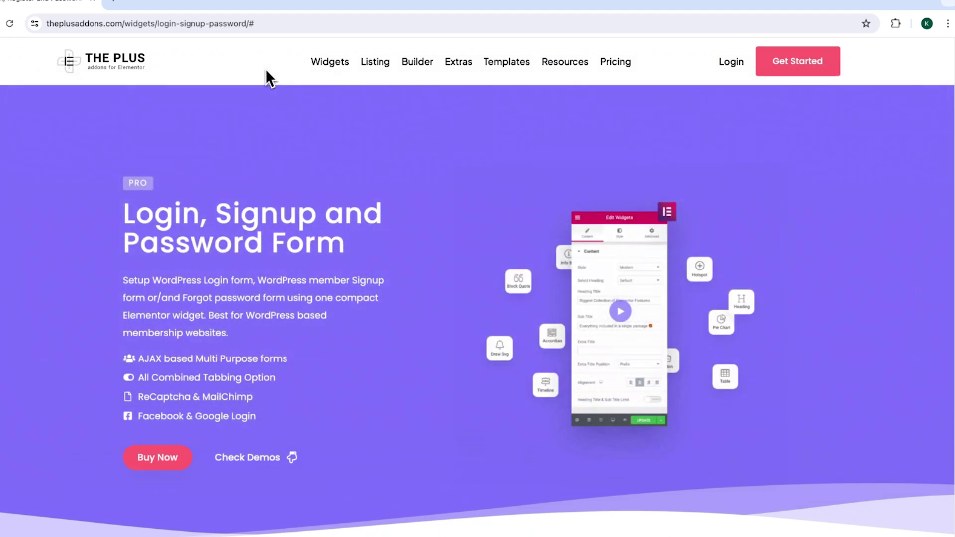
drag(293, 359, 139, 366)
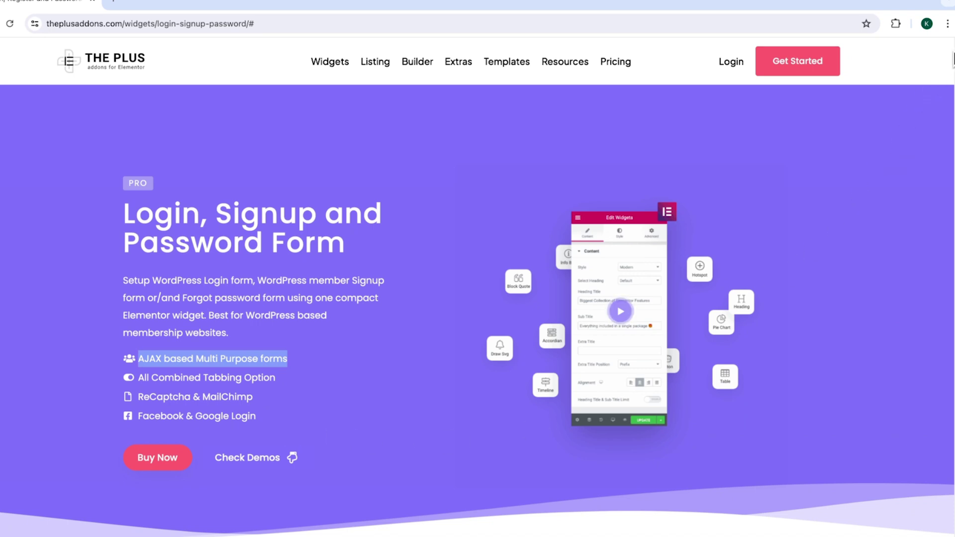
scroll(477, 287, down, 20)
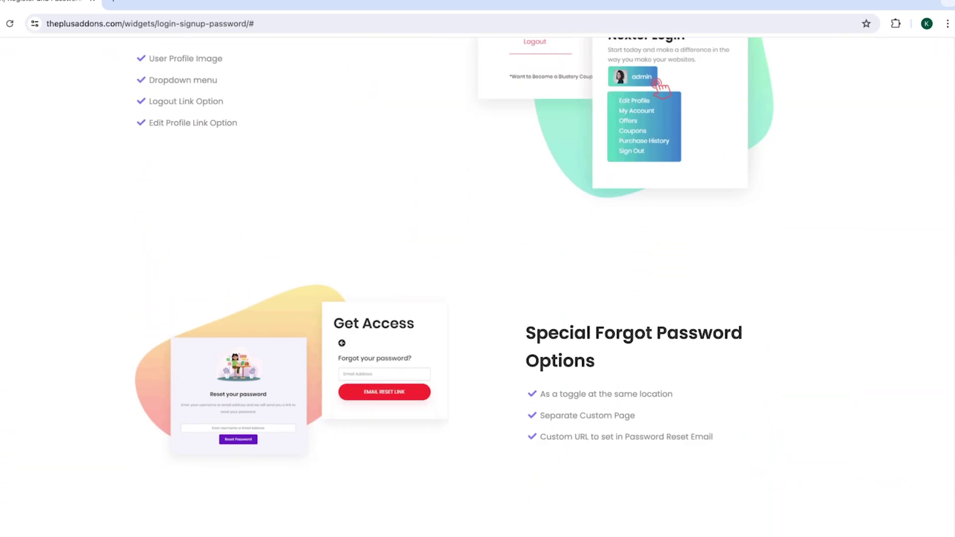
scroll(477, 287, down, 20)
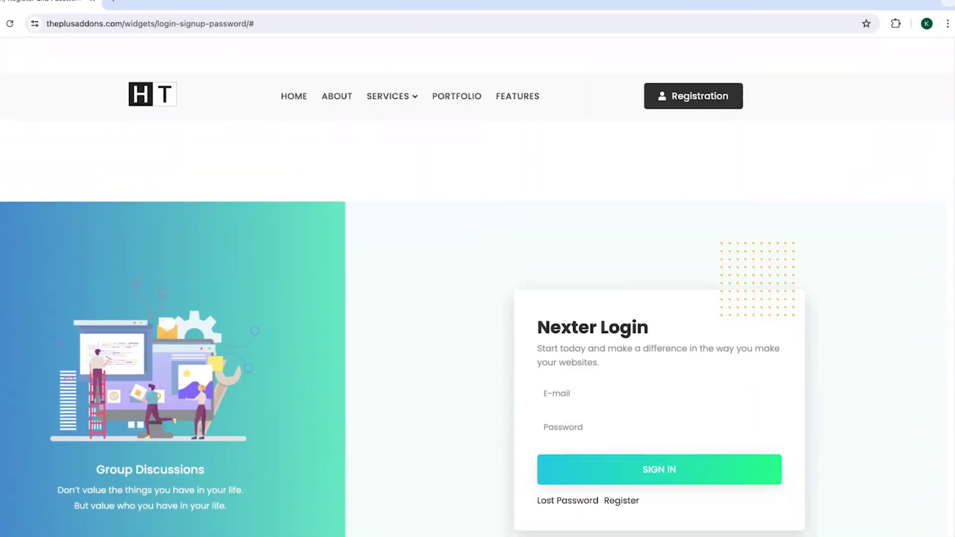
scroll(477, 288, down, 20)
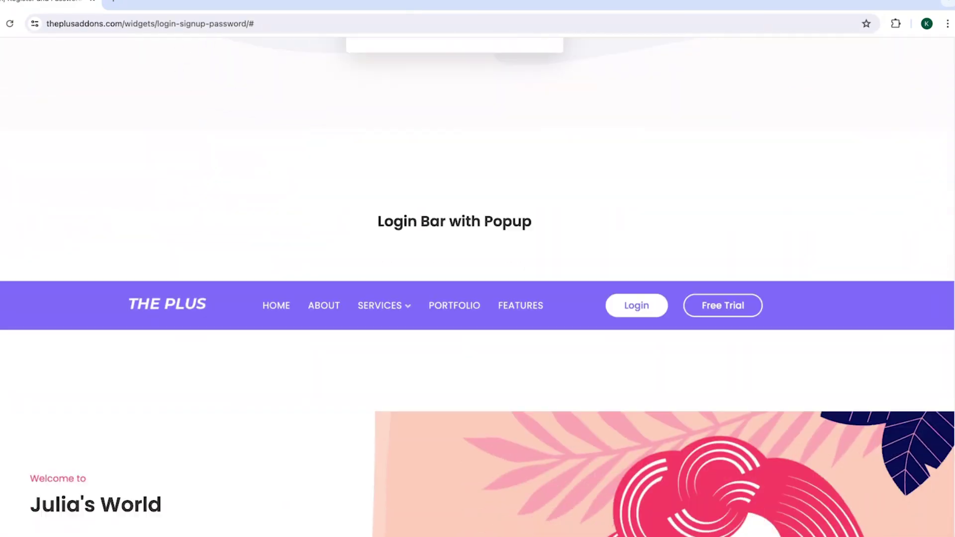
scroll(477, 287, down, 20)
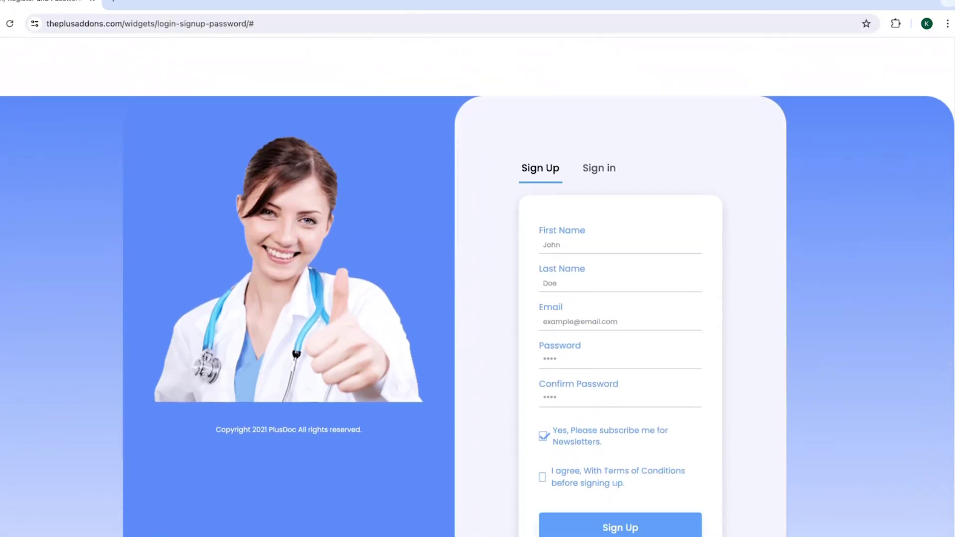
scroll(477, 287, down, 20)
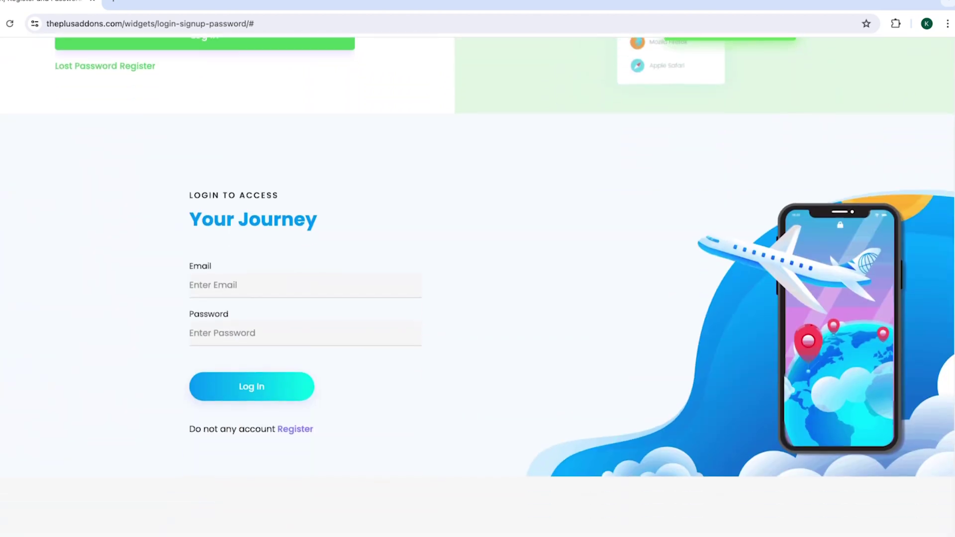
scroll(931, 371, down, 3)
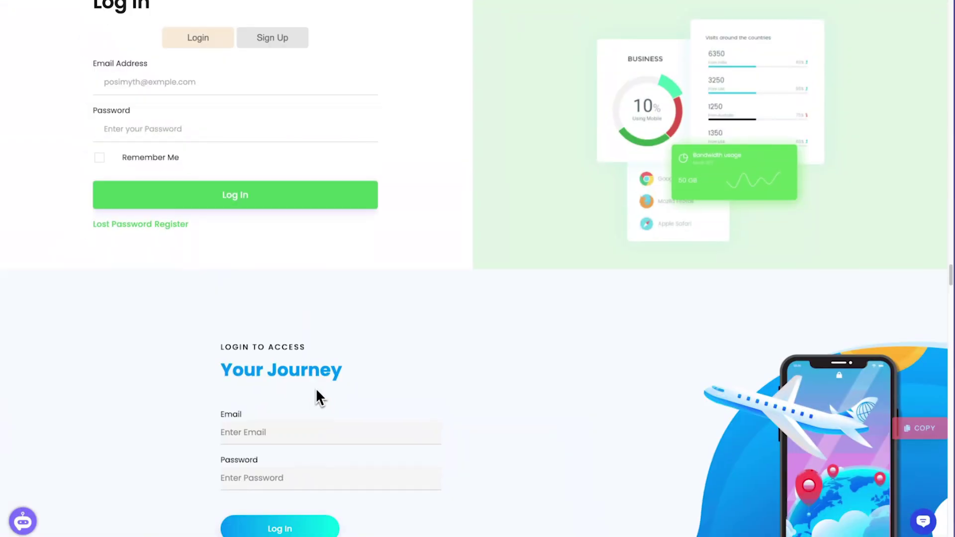
Step: Copy the green Log in demo section with the Login and Sign Up tabs
scroll(316, 386, up, 4)
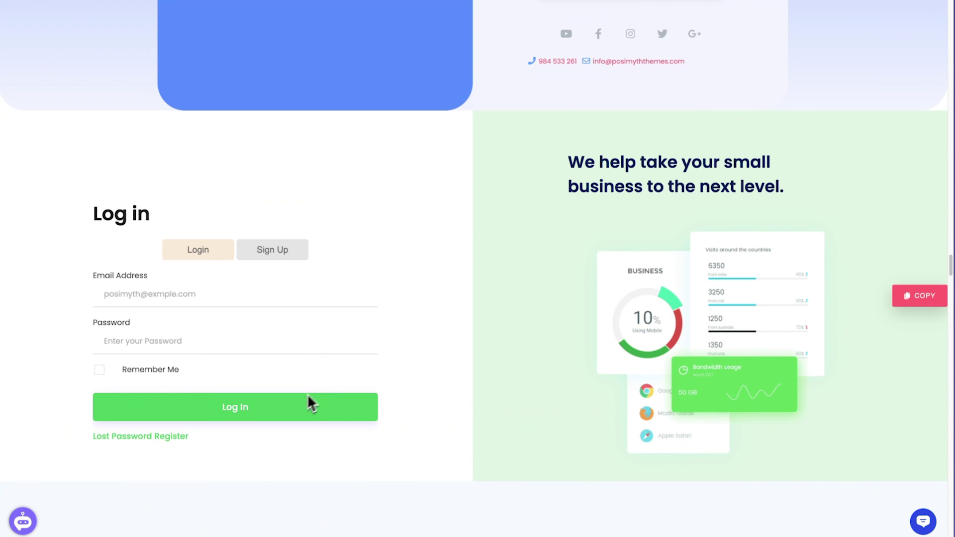
click(124, 438)
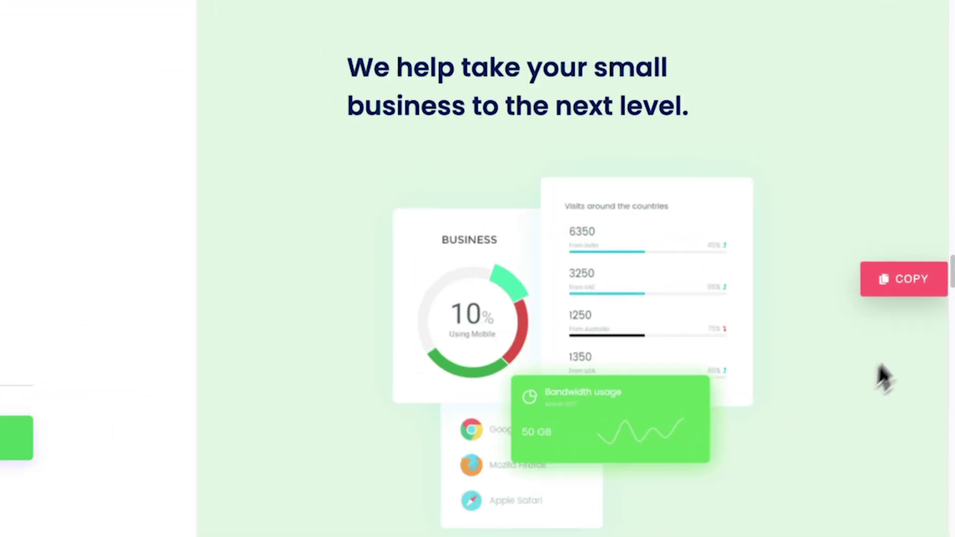
click(923, 297)
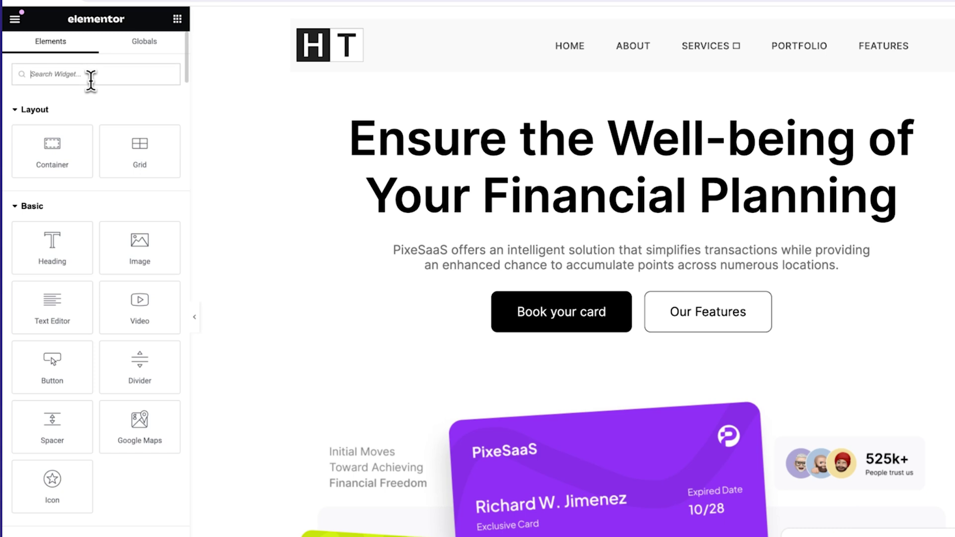
Step: Search the widgets for "login" and place the WP Login & Register widget in the page header beside the logo
text(login)
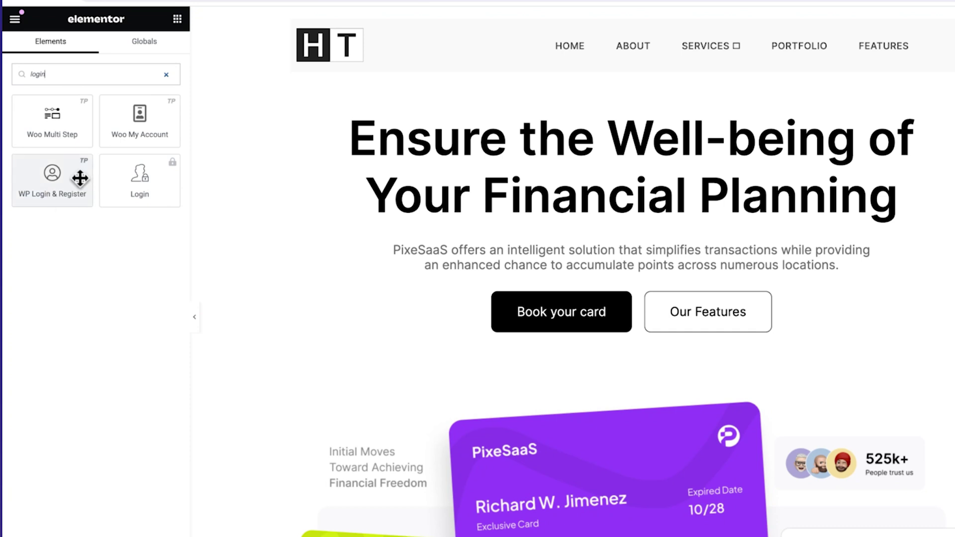
drag(86, 170, 549, 46)
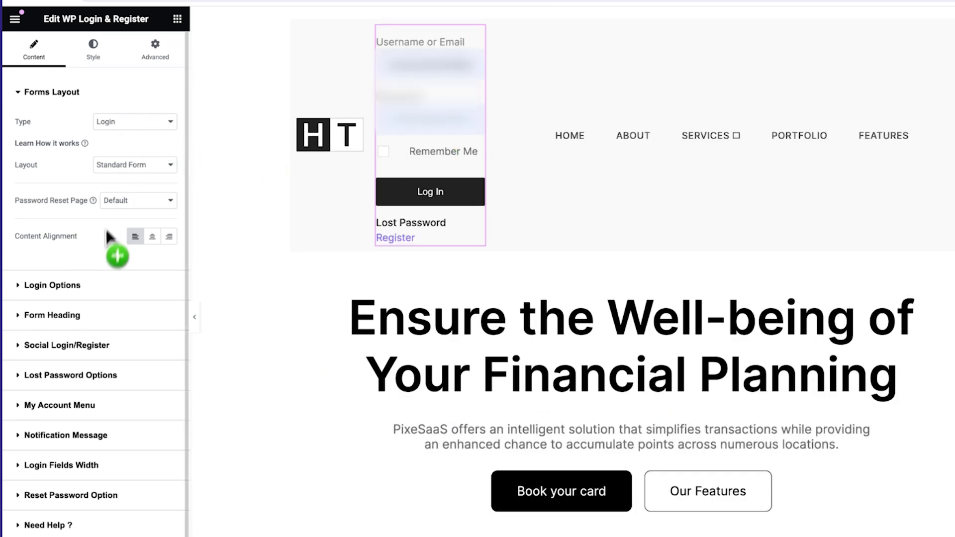
Step: Set the login widget's form type to Login and Register and its layout to Button Click
click(21, 97)
click(21, 97)
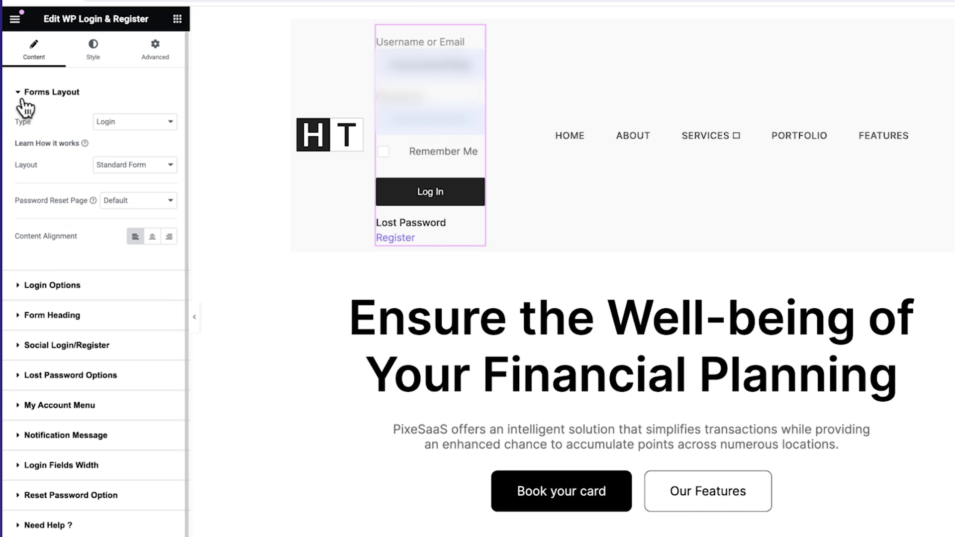
click(174, 123)
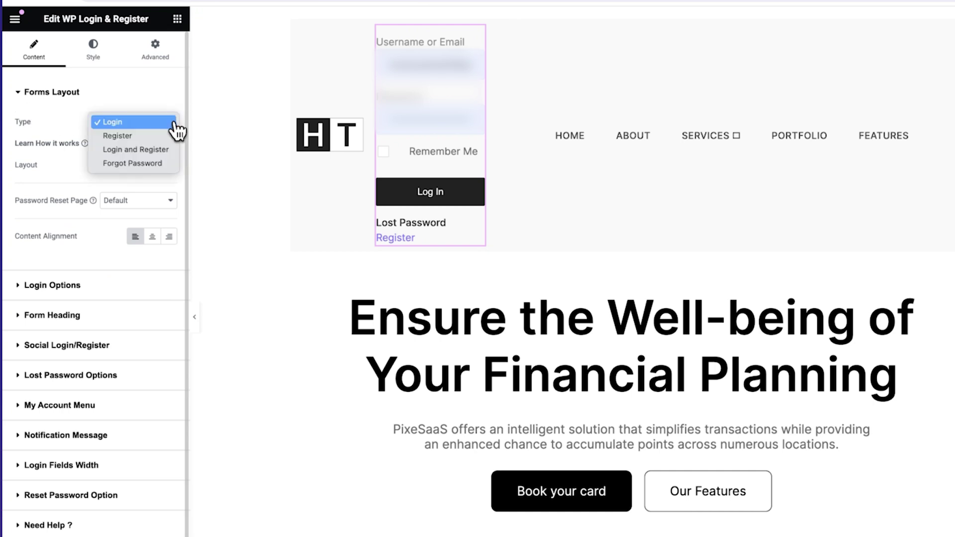
click(162, 149)
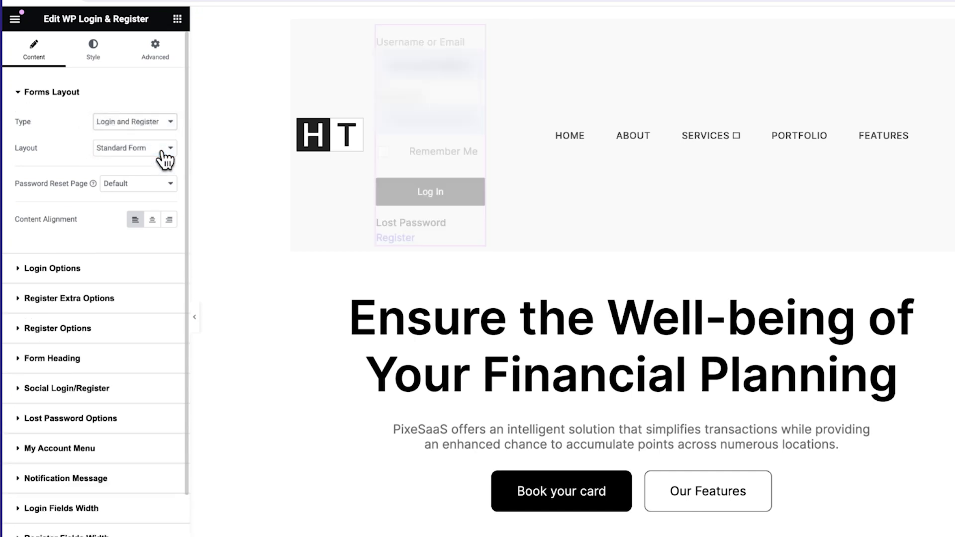
click(139, 149)
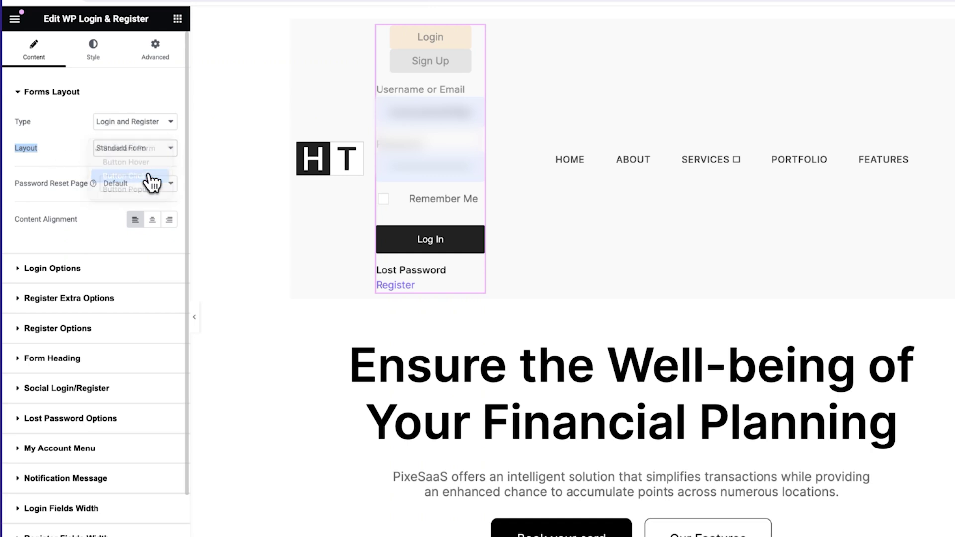
click(151, 179)
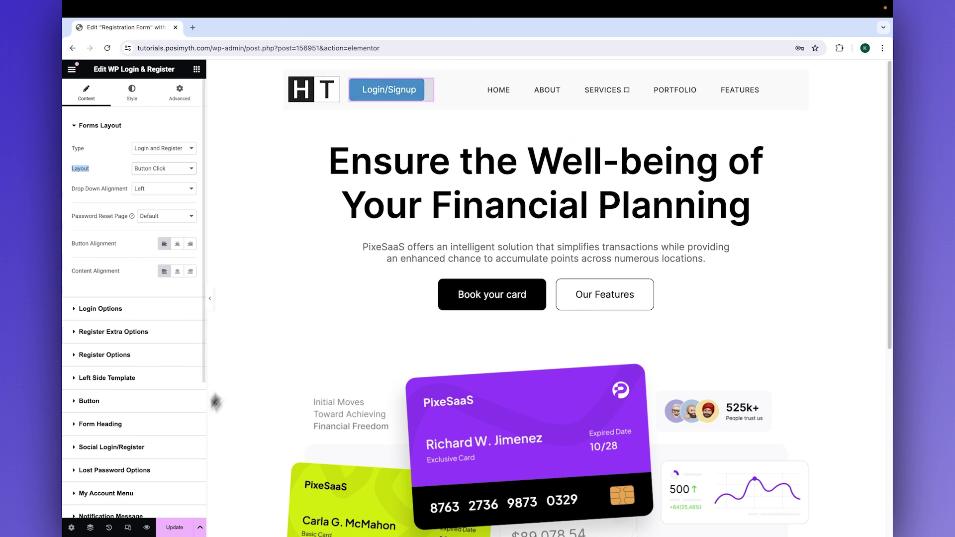
Step: Move the WP Login & Register widget below the Navigation Menu in the header container's structure
click(97, 527)
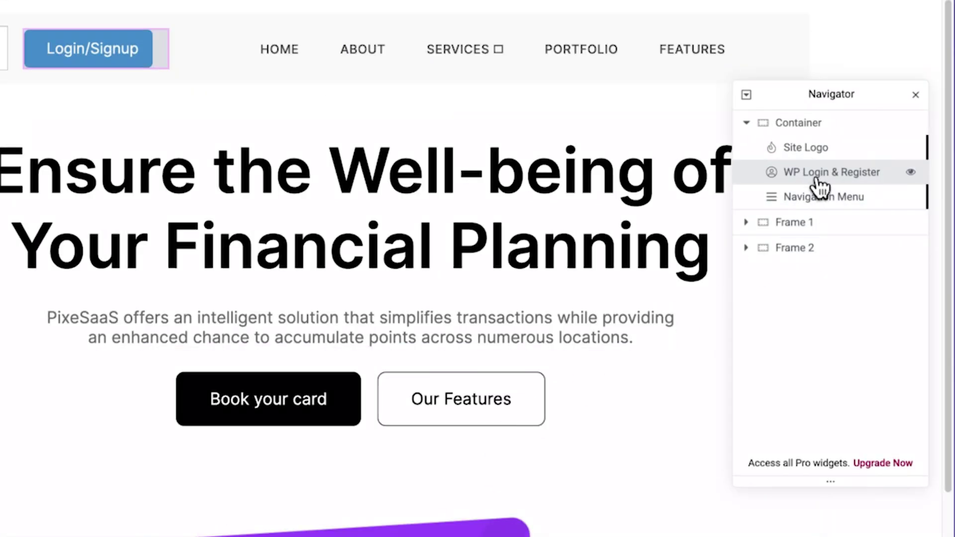
drag(818, 185, 821, 204)
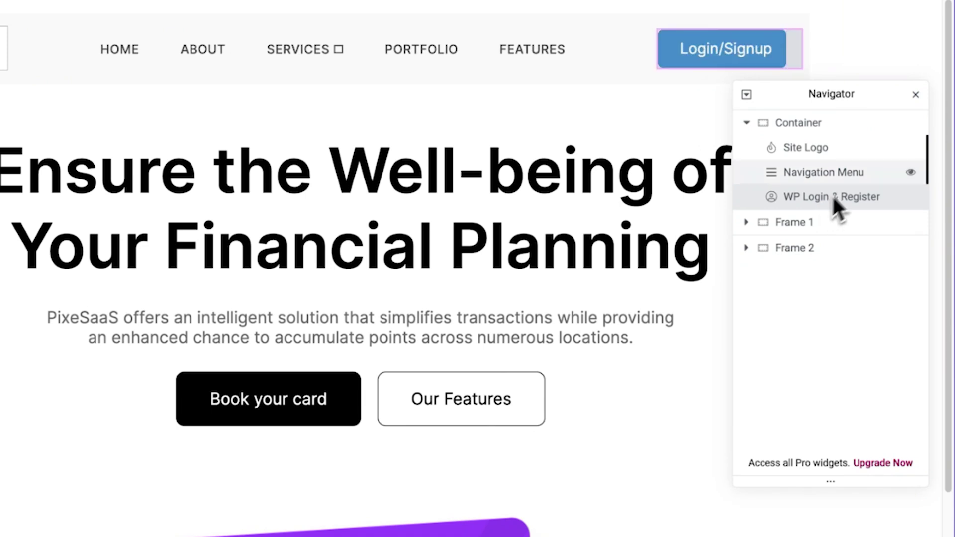
click(915, 95)
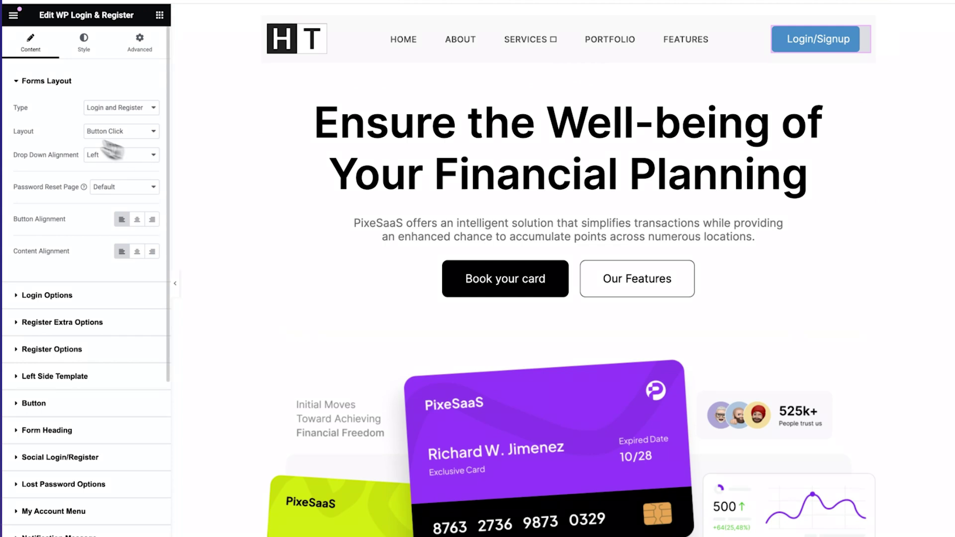
Step: Remove both the person icon and the close icon image from the login widget's button
click(19, 82)
click(17, 219)
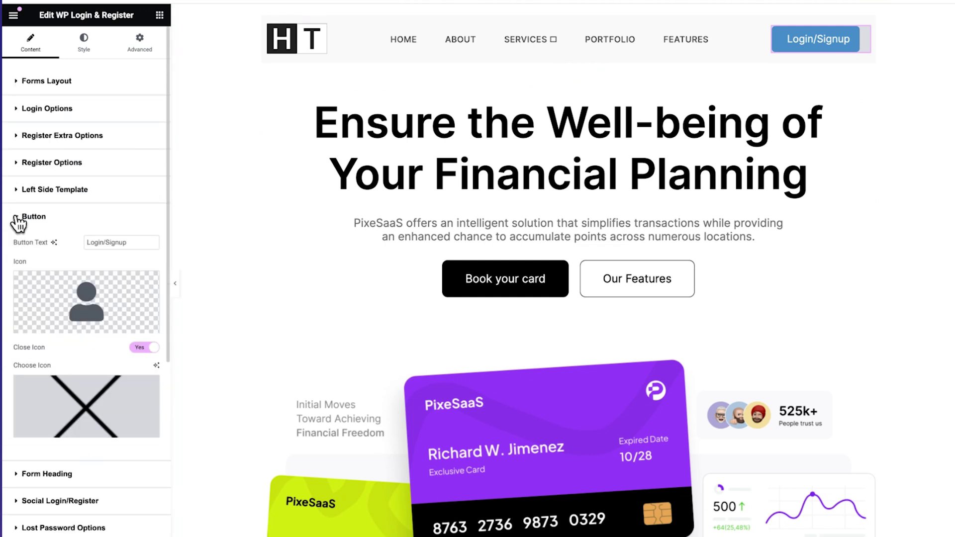
mouse_move(93, 301)
mouse_move(97, 427)
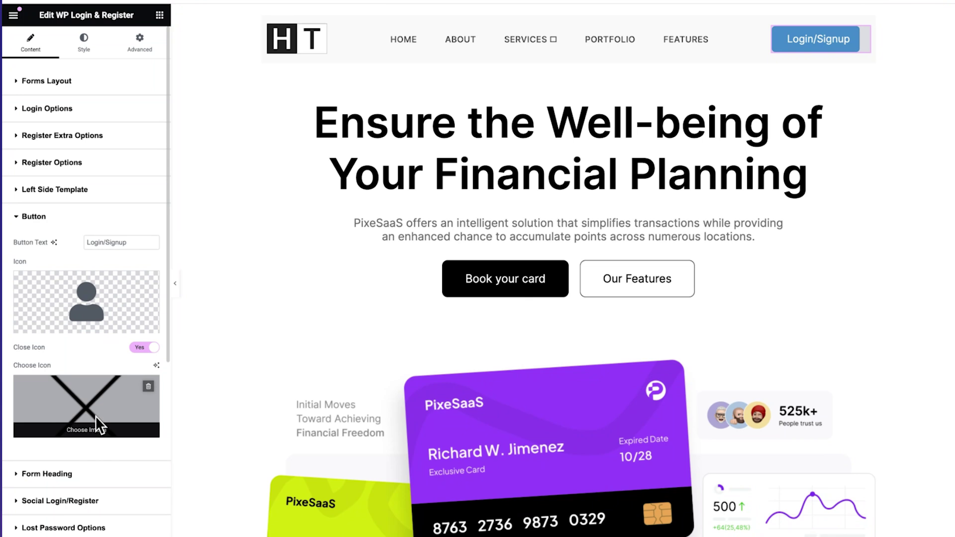
mouse_move(117, 318)
click(148, 283)
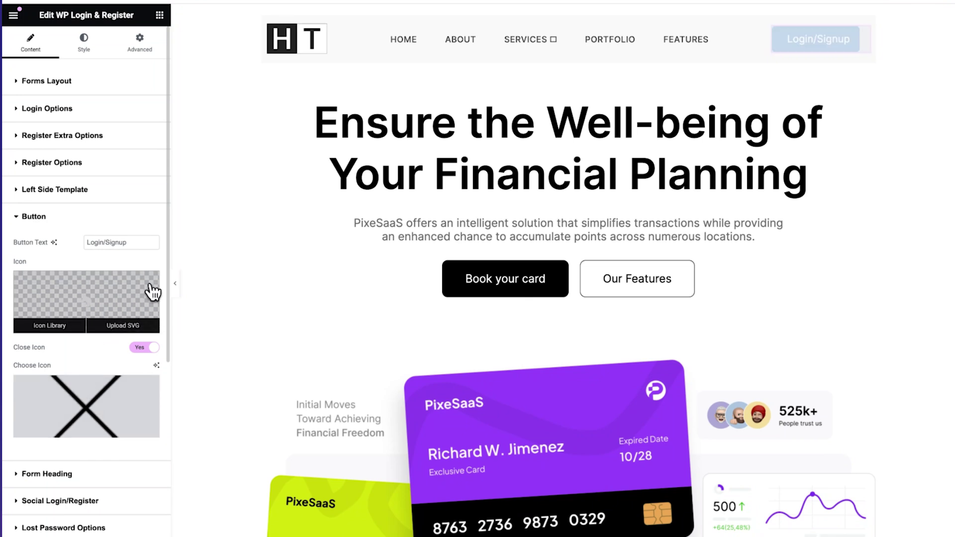
click(149, 386)
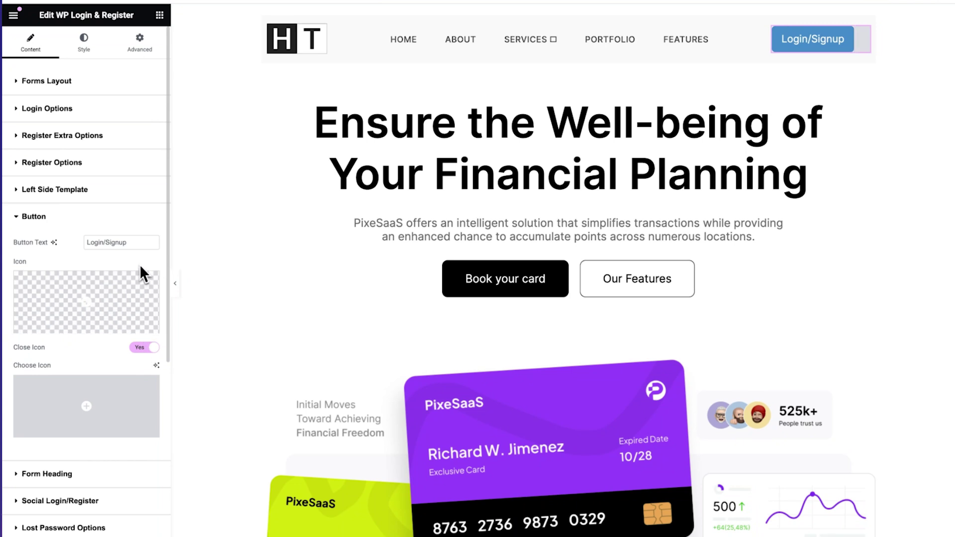
Step: Change the login widget's button text to "Account"
drag(143, 242, 73, 248)
text(Account)
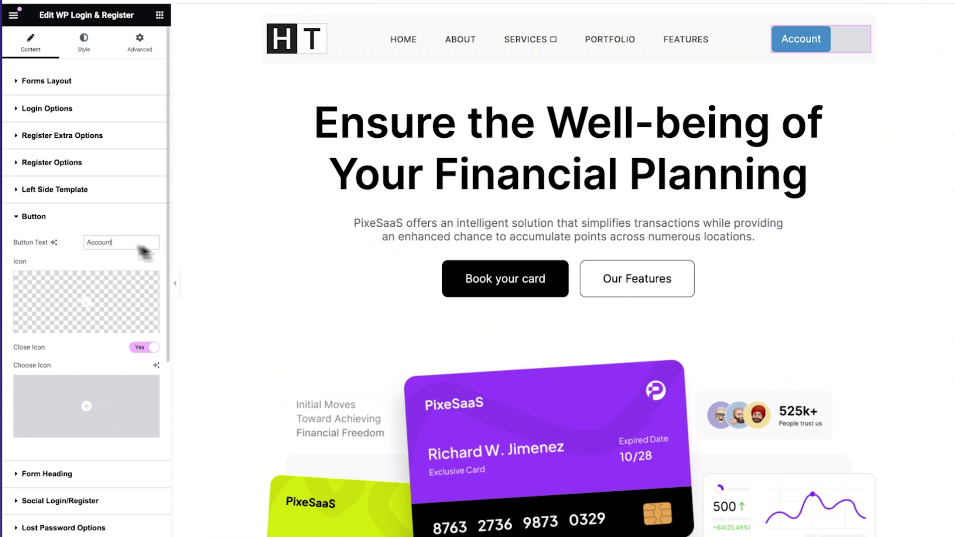
click(22, 219)
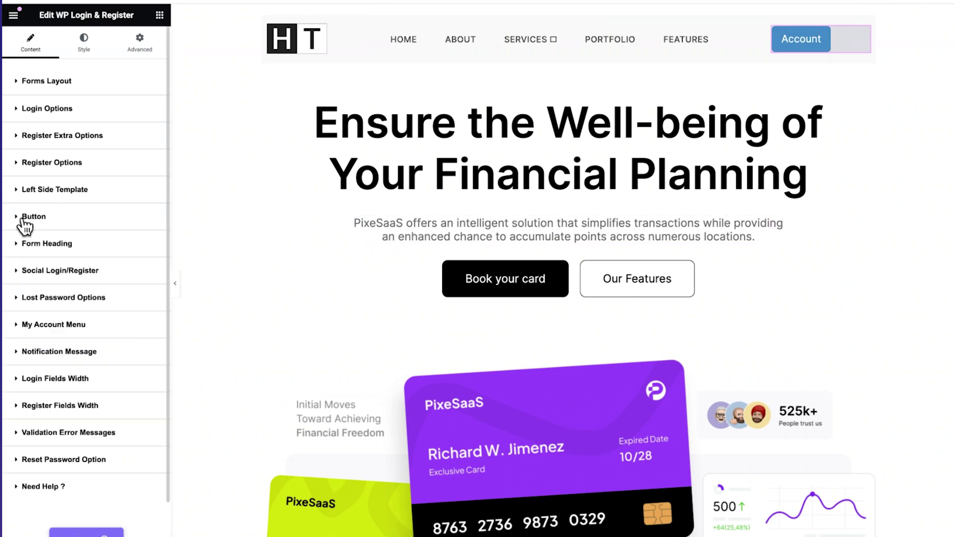
Step: Style the form labels' typography with the Inter family and choose a font weight
click(84, 52)
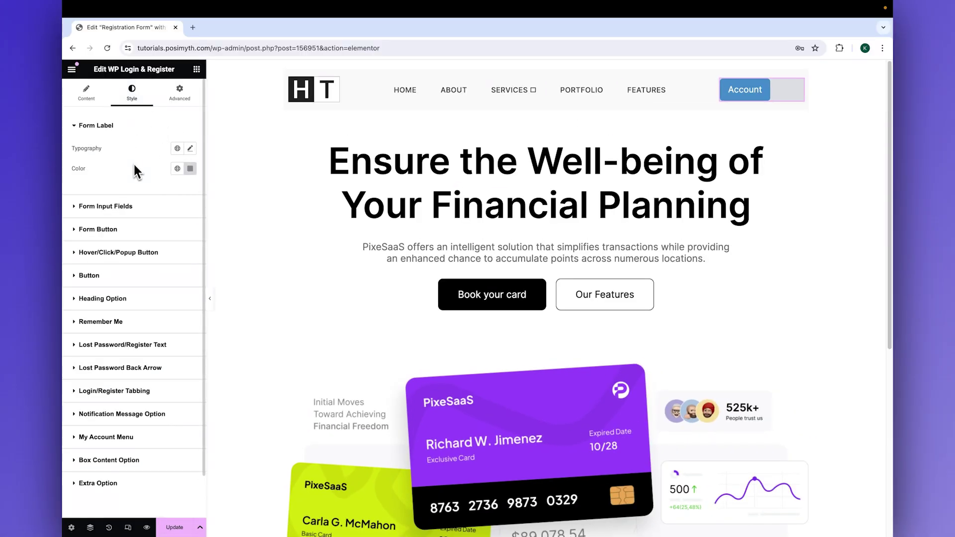
click(77, 131)
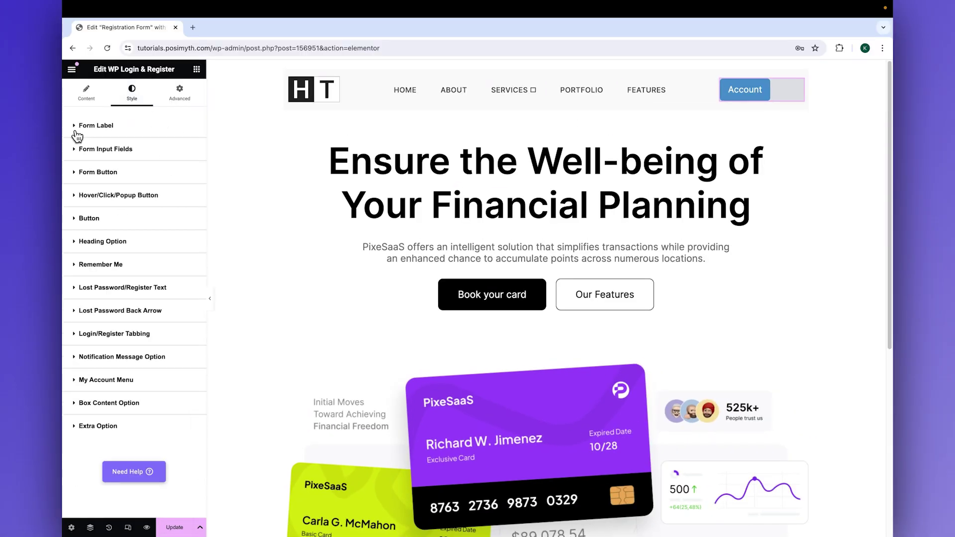
click(77, 134)
click(792, 518)
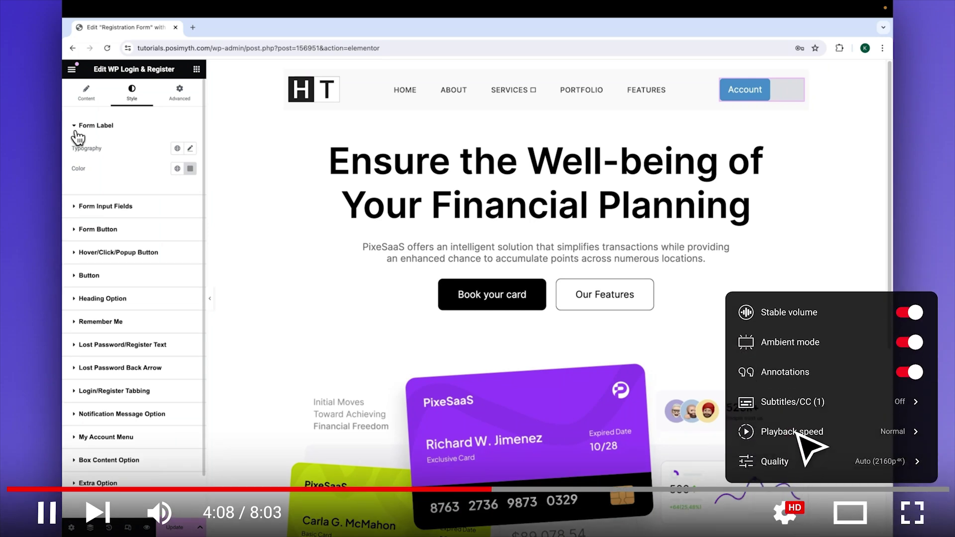
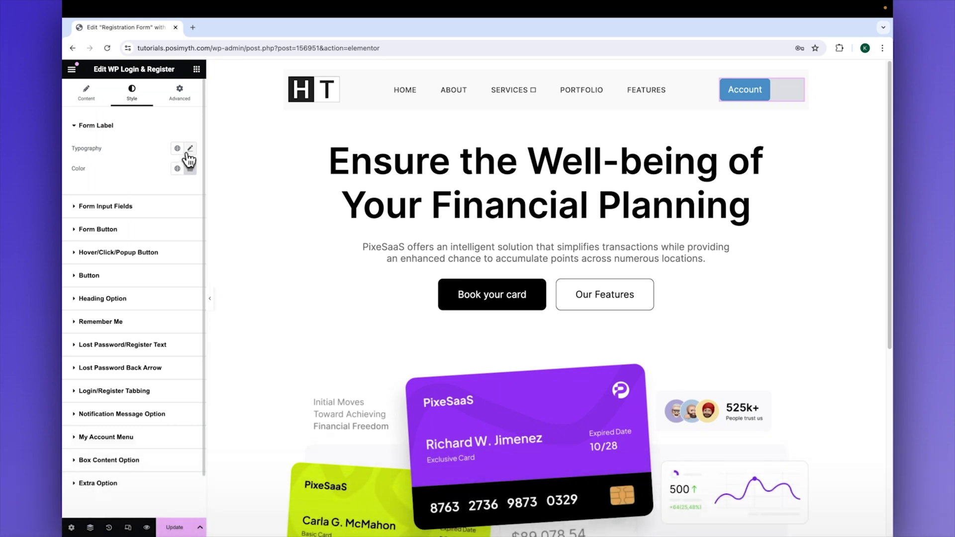
click(182, 193)
text(inter)
click(164, 244)
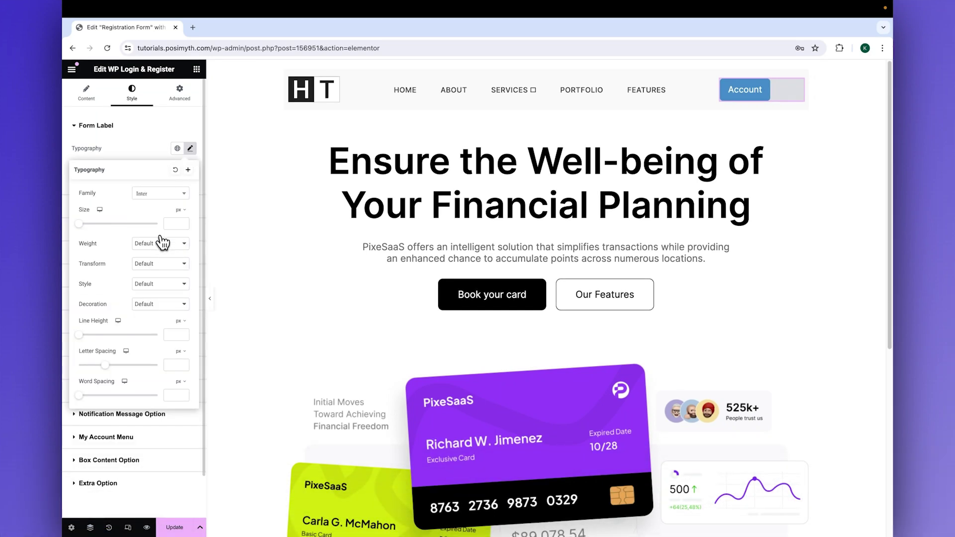
click(163, 243)
click(164, 180)
click(173, 334)
click(190, 148)
click(96, 126)
Step: Set the typography of the Hover/Click/Popup Button to the Inter font family
click(98, 164)
scroll(122, 385, down, 2)
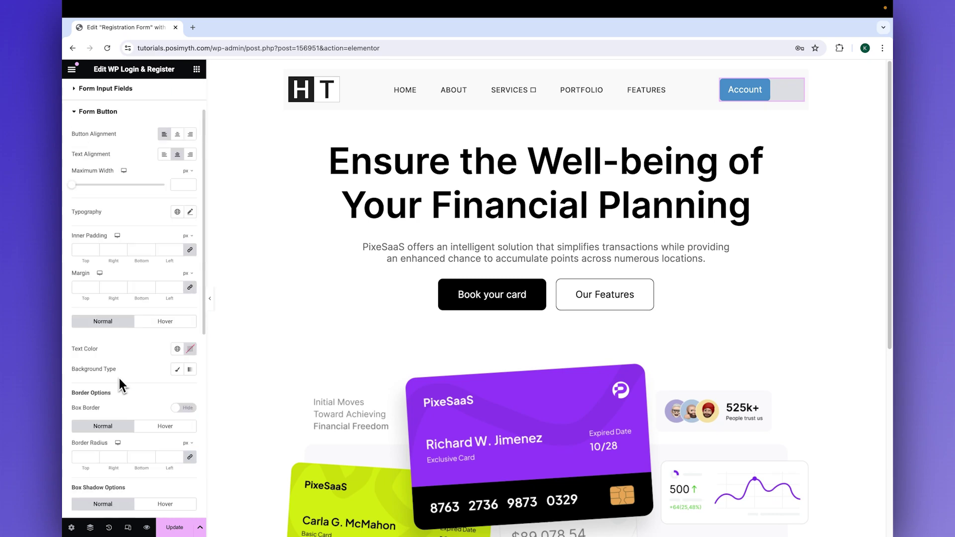
scroll(122, 386, down, 1)
click(98, 93)
click(118, 195)
click(190, 356)
click(160, 401)
text(inter)
click(172, 441)
click(190, 356)
Step: Give the Account button white text and a solid black #000000 background, and increase its maximum width
scroll(189, 387, down, 4)
click(190, 404)
click(97, 379)
click(177, 423)
click(190, 443)
drag(192, 385, 132, 396)
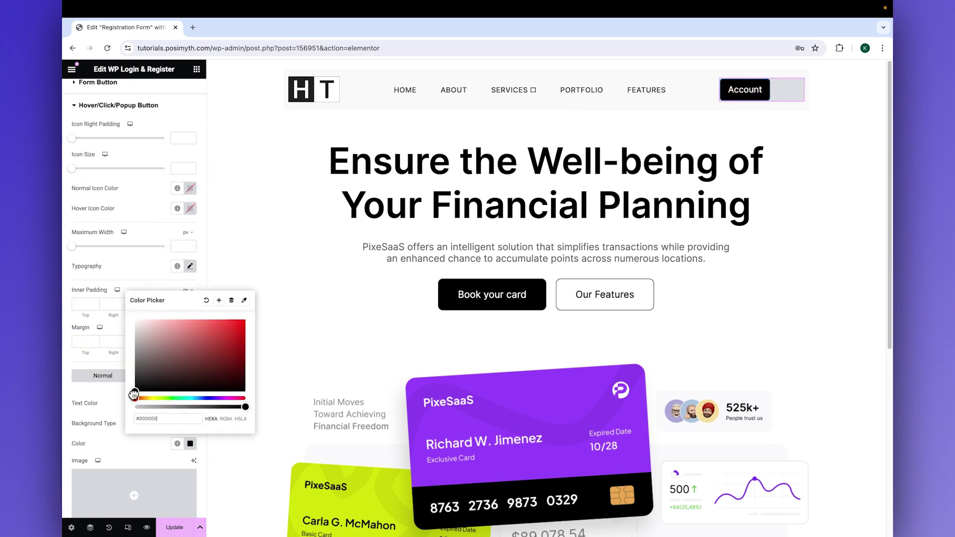
click(135, 404)
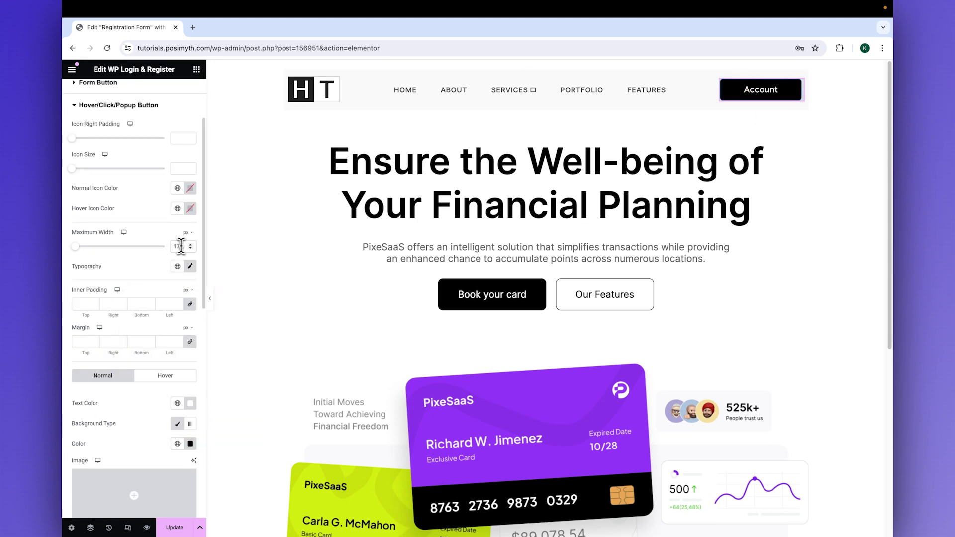
click(118, 105)
click(76, 219)
click(164, 271)
click(154, 292)
click(190, 328)
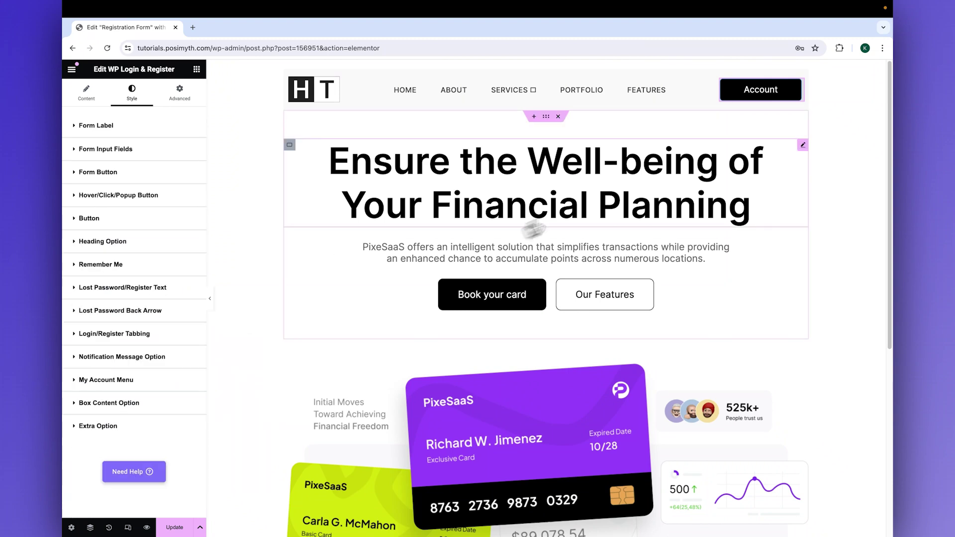
Step: Show the Account button's dropdown form and customize the typography of its Login and Sign Up tabs
click(761, 89)
click(96, 125)
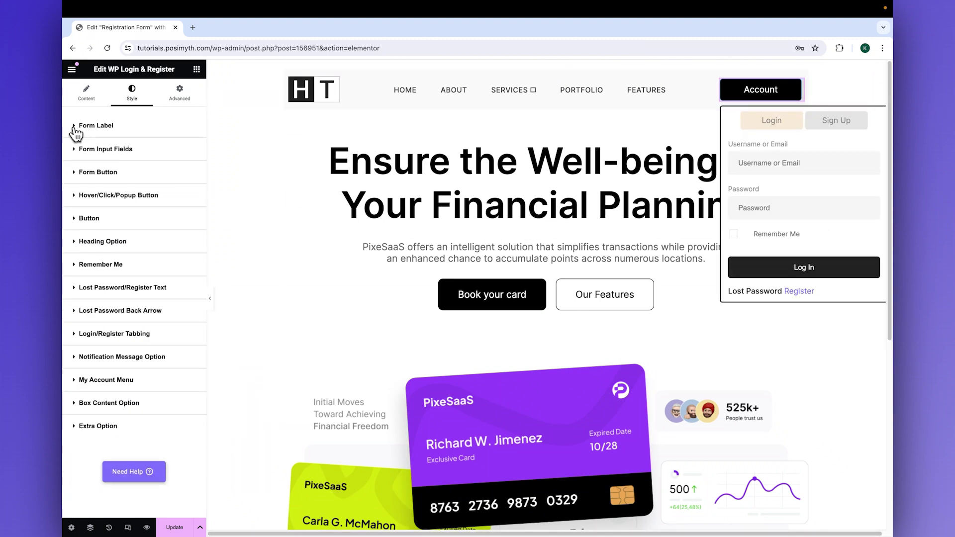
click(79, 334)
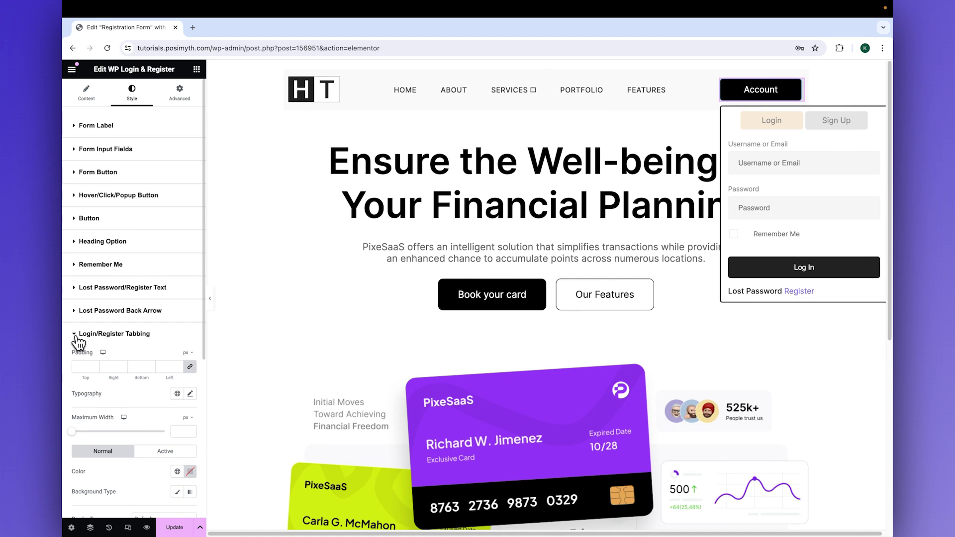
click(190, 393)
click(175, 453)
click(190, 393)
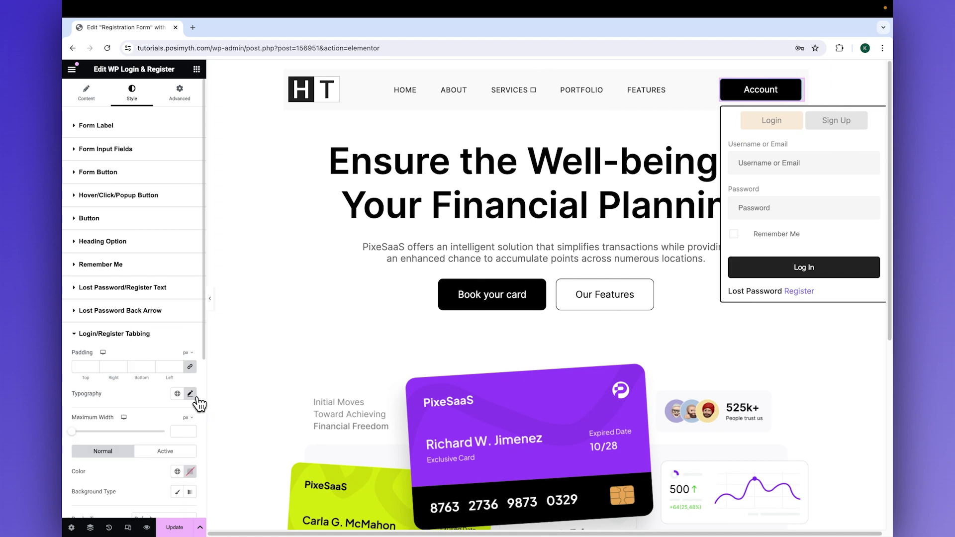
Step: Give the normal state of the Login/Register tabs black text and a solid grey #C3C3C3 background
scroll(160, 423, down, 2)
click(190, 407)
click(190, 446)
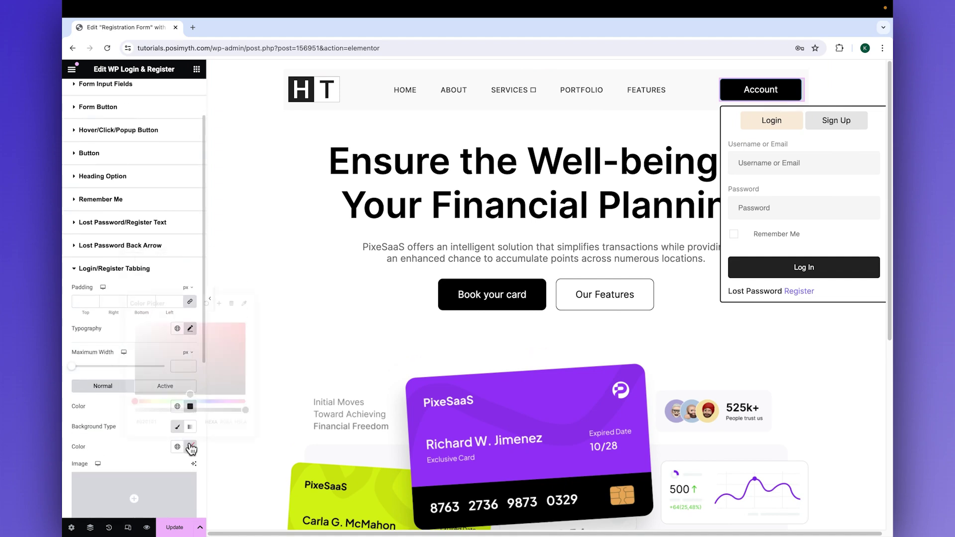
click(135, 339)
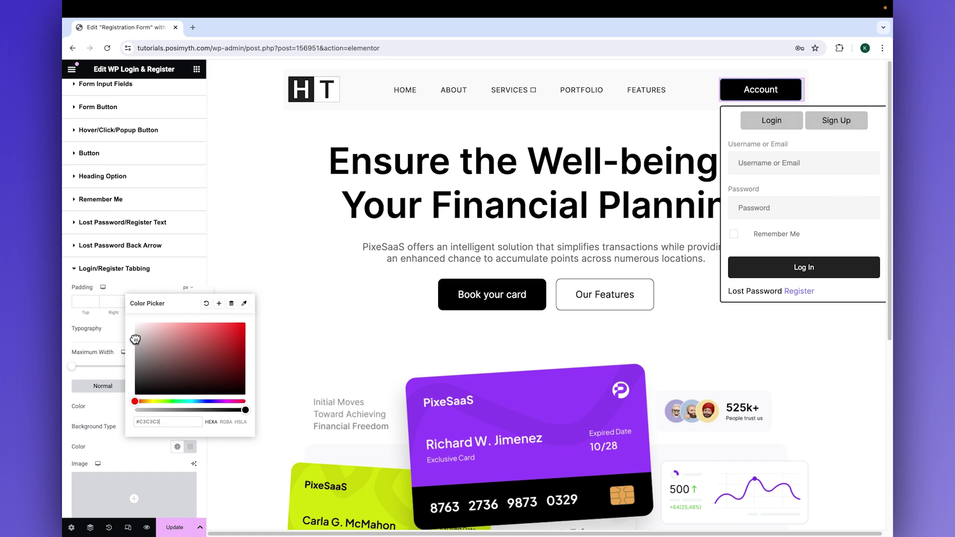
Step: Give the active Login/Register tab white text and a solid black background
click(165, 386)
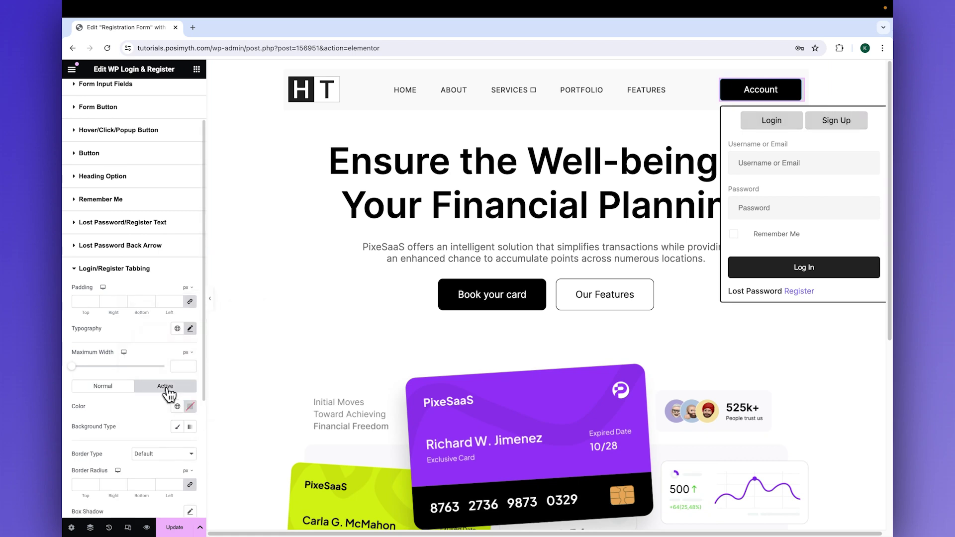
click(190, 406)
click(177, 427)
click(190, 447)
click(62, 430)
Step: Lighten the normal-state background of the Login/Register tabs to #DDDDDD
click(102, 386)
click(190, 447)
click(135, 338)
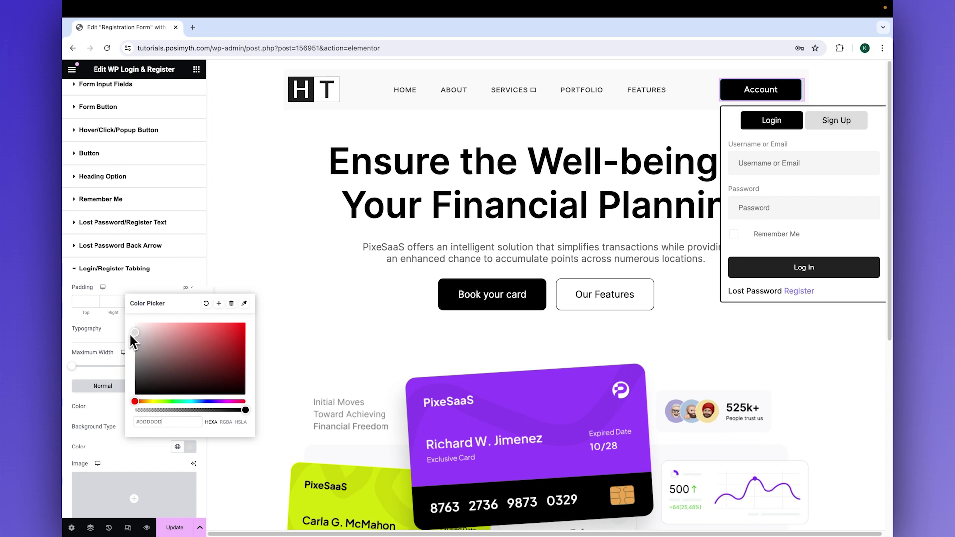
click(63, 395)
click(79, 269)
Step: Set the form box's content padding to 20 px on all sides
click(80, 404)
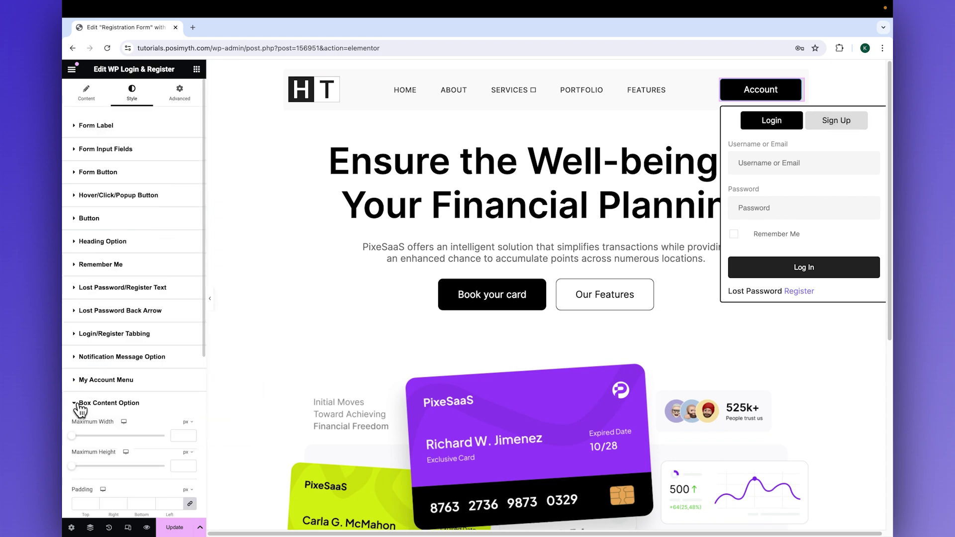
scroll(88, 405, down, 2)
click(87, 403)
text(20)
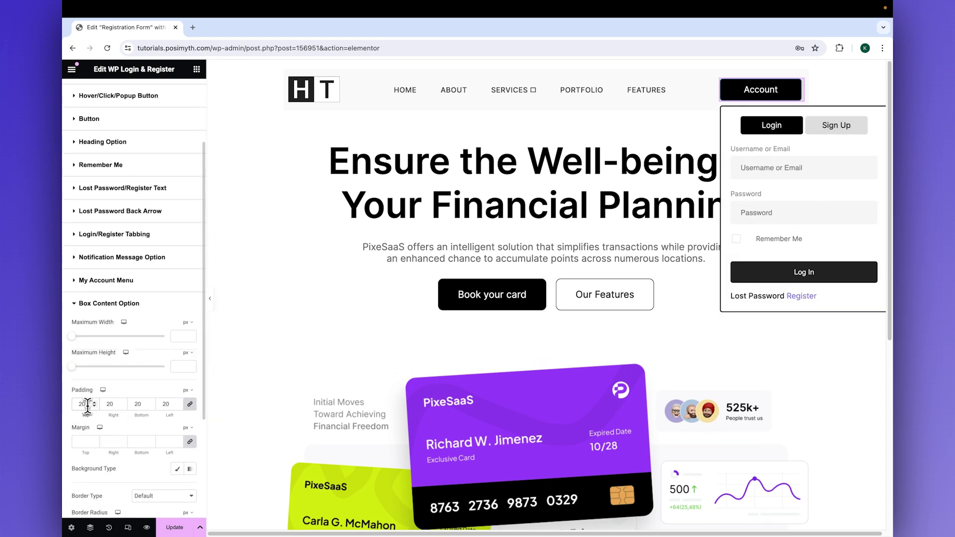
Step: Set the form box's border type to None, add a box shadow with 10 blur, and test the Account dropdown
scroll(87, 405, down, 2)
click(164, 420)
click(149, 433)
scroll(179, 411, down, 2)
click(191, 398)
scroll(155, 453, down, 1)
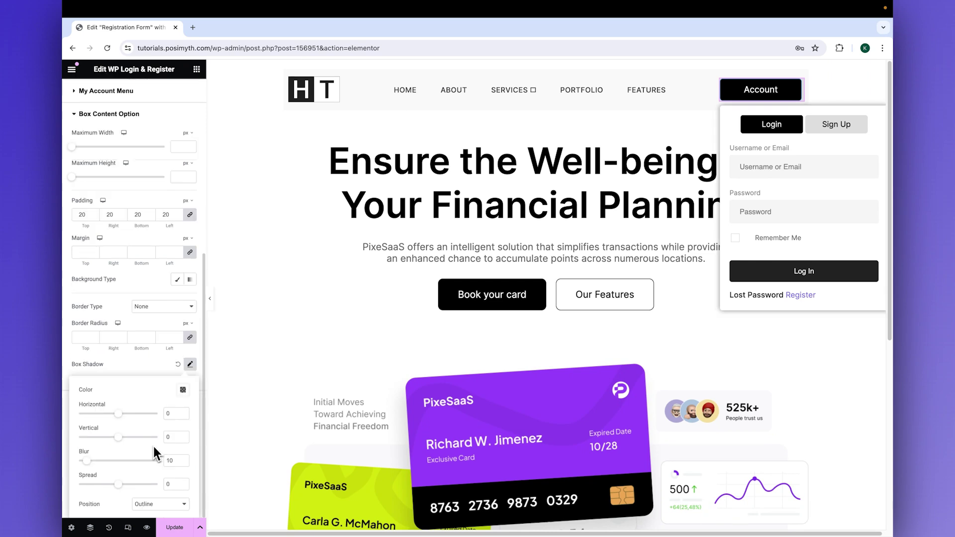
click(765, 97)
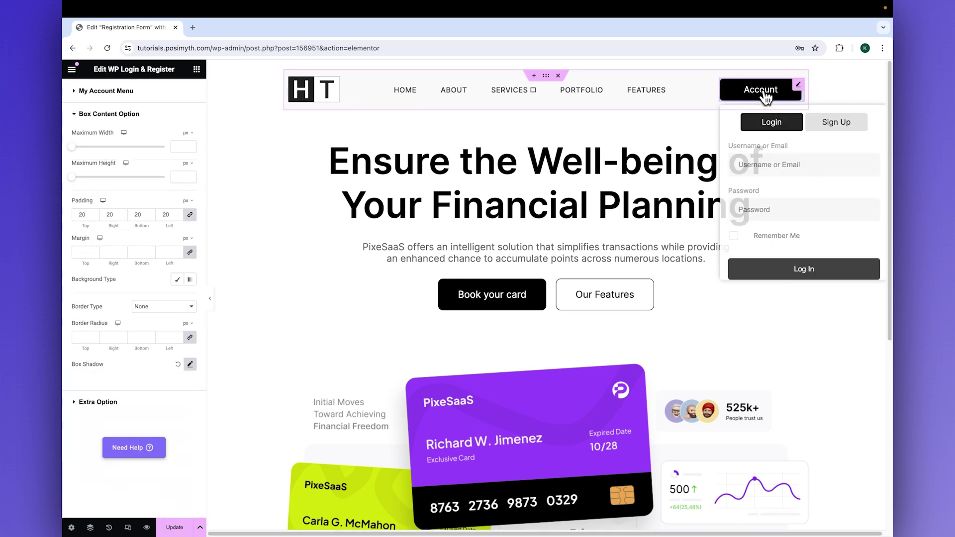
Step: Set the My Account Menu's background color to near-black #070000
click(74, 114)
click(69, 377)
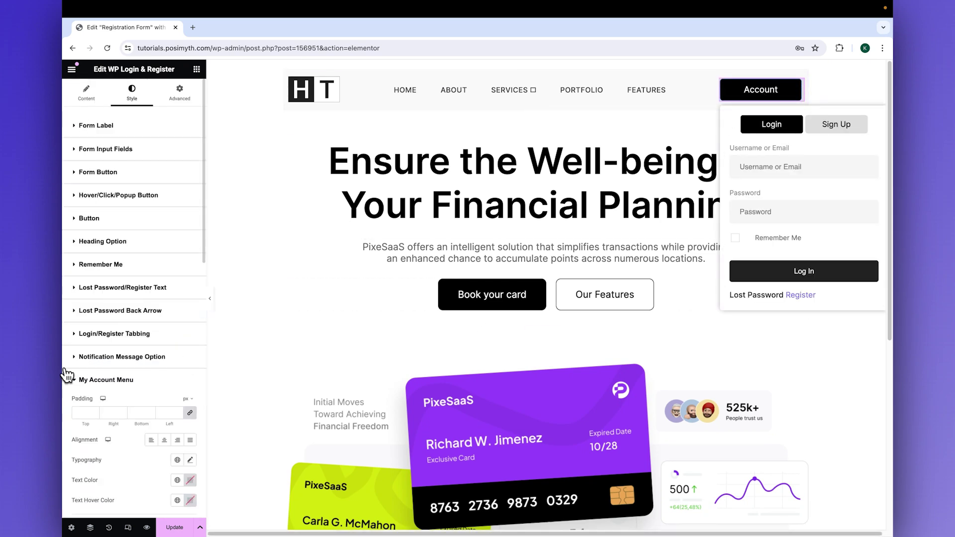
scroll(100, 348, down, 4)
click(190, 362)
click(192, 458)
click(237, 470)
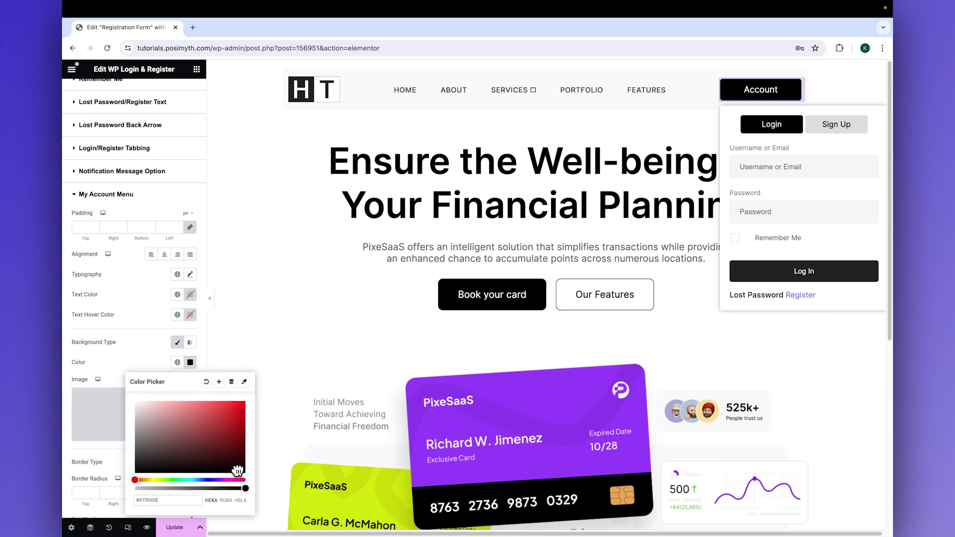
click(68, 373)
Step: Set the My Account Menu's typography to the Inter font at 18 px
click(190, 274)
click(174, 320)
text(inter)
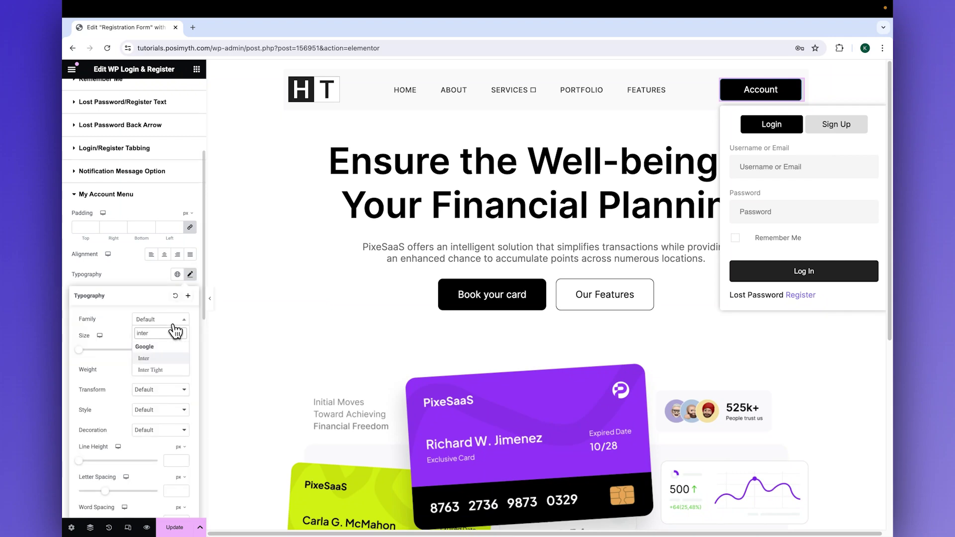
click(165, 356)
click(169, 350)
text(18)
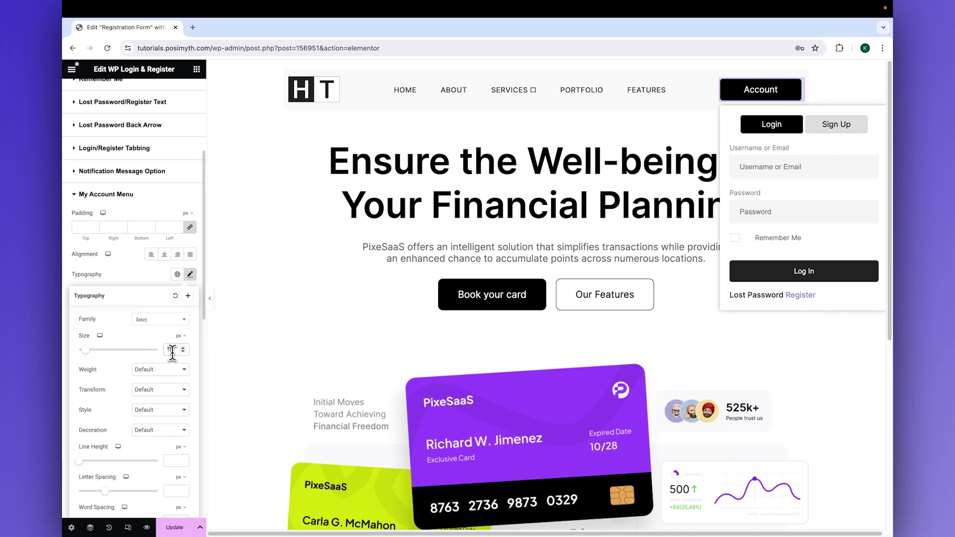
click(85, 201)
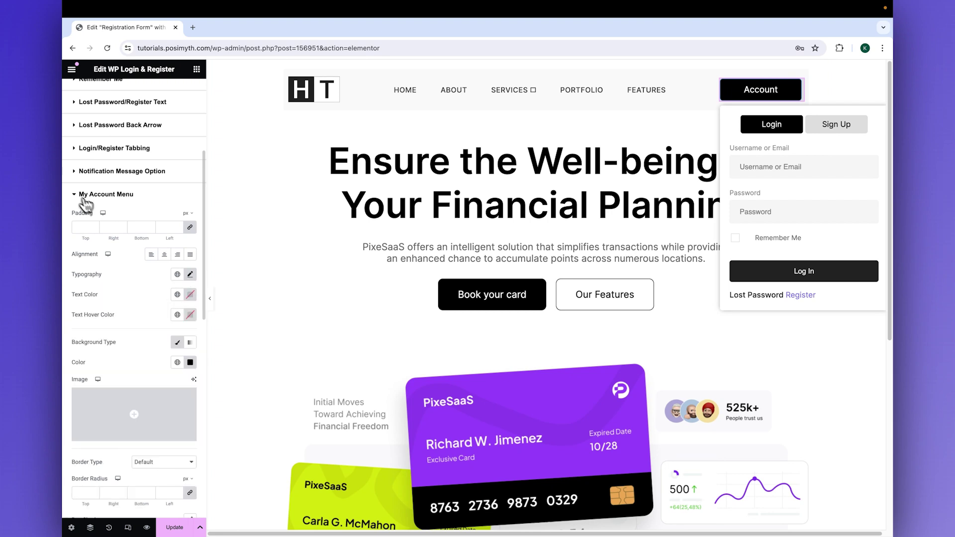
Step: Set the form's Drop Down Alignment to Right in the Forms Layout settings
scroll(124, 223, up, 10)
click(86, 92)
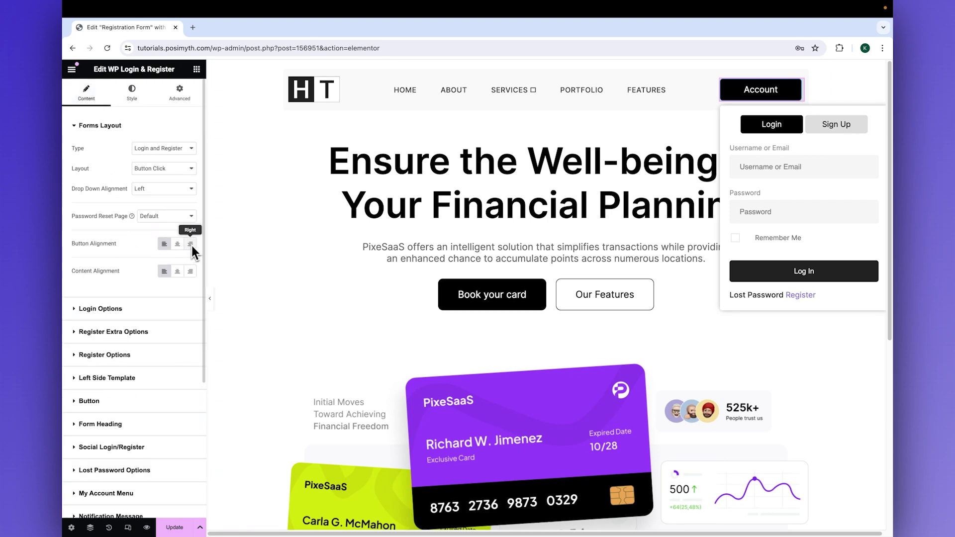
click(131, 92)
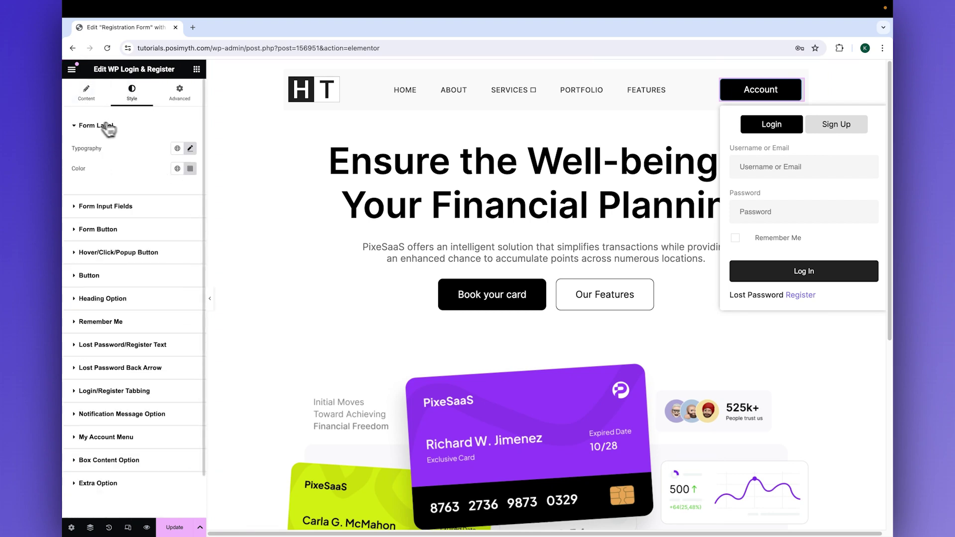
click(75, 126)
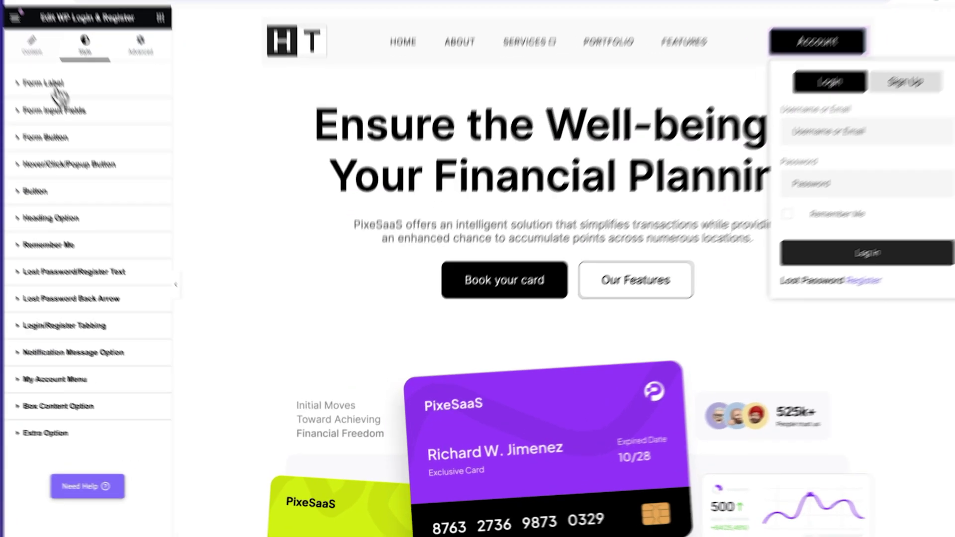
click(88, 95)
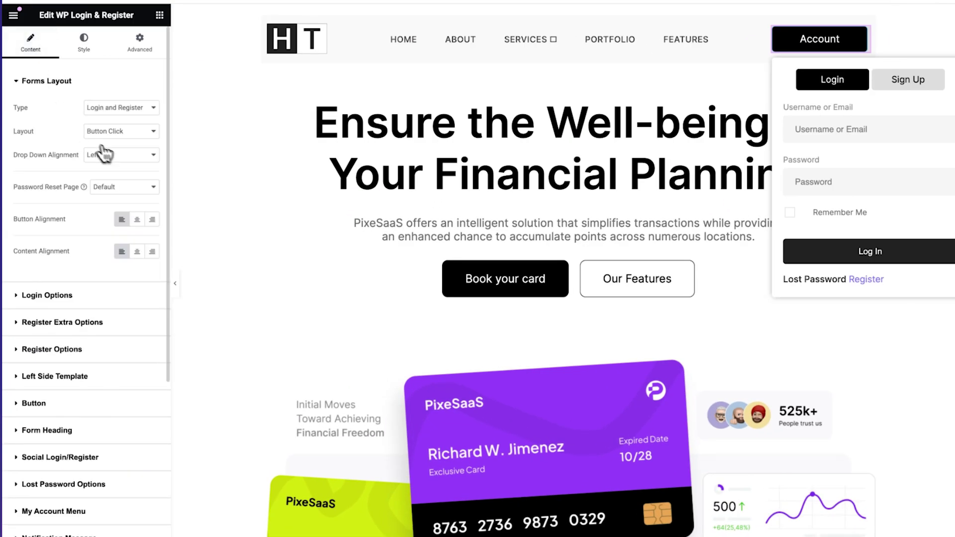
click(122, 155)
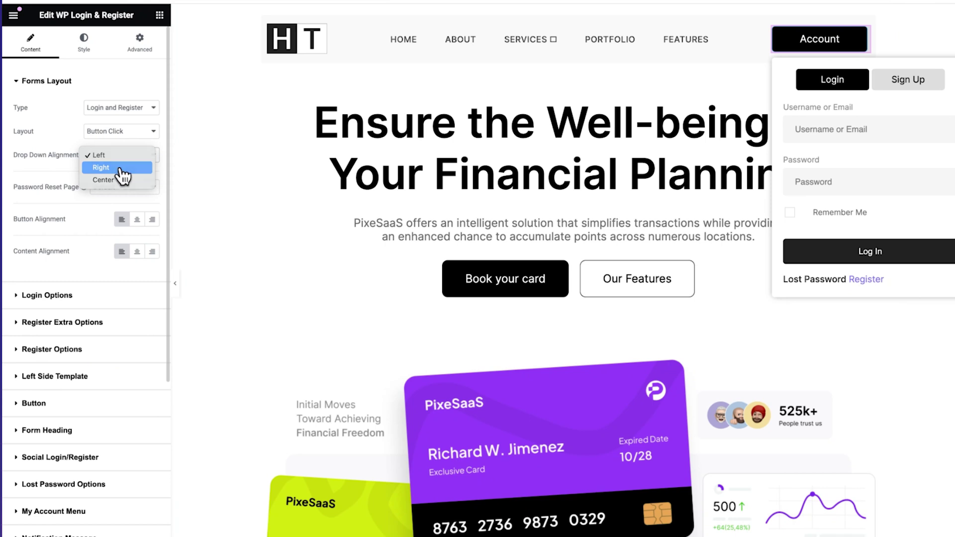
click(120, 168)
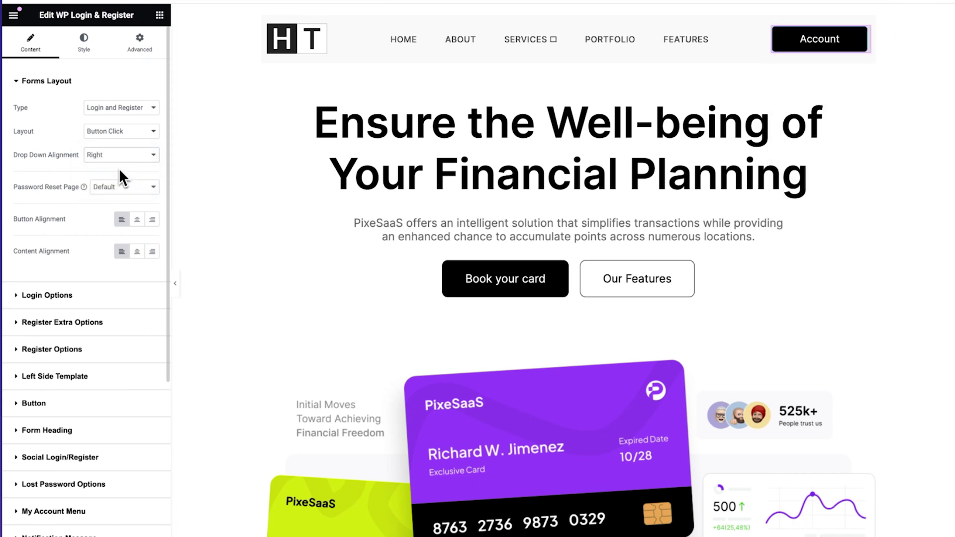
Step: Open the Account dropdown in the page header and check its Sign Up and Login tabs
click(824, 44)
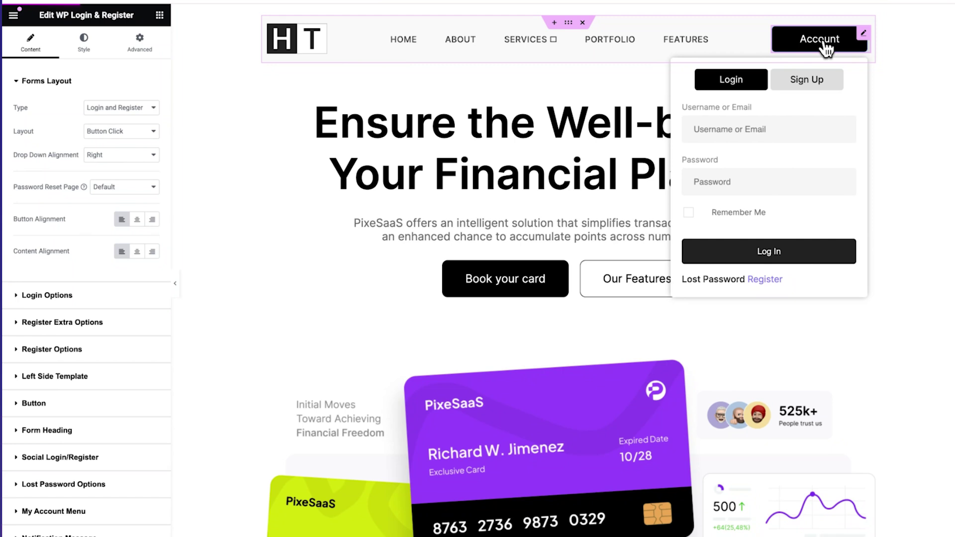
click(806, 84)
click(734, 86)
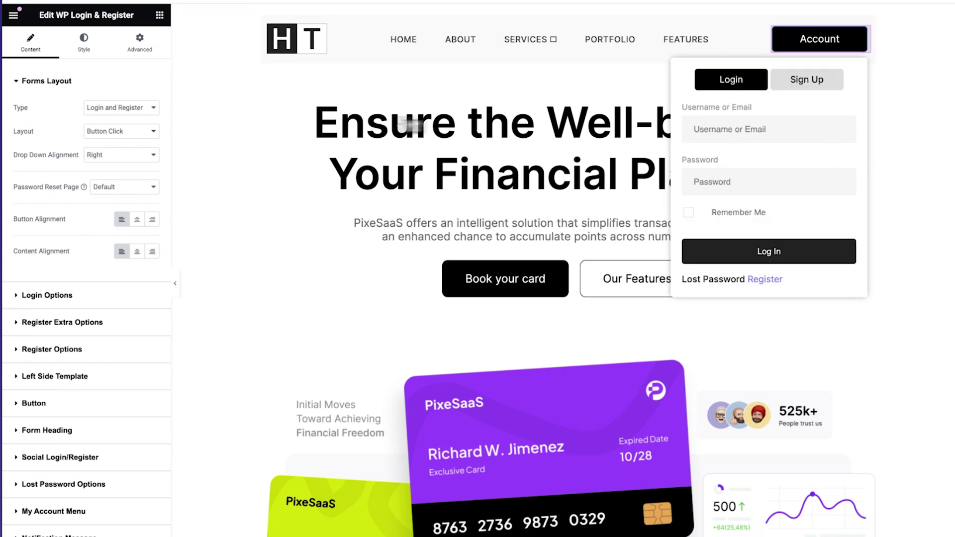
Step: Change the lost-password link text in the login options to "Lost Password?" and check it in the Account dropdown
click(21, 80)
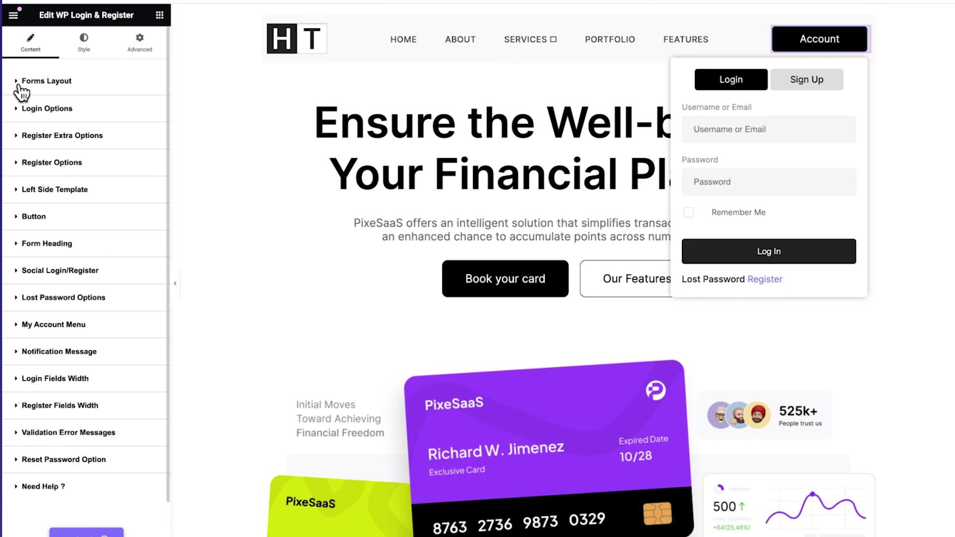
click(18, 109)
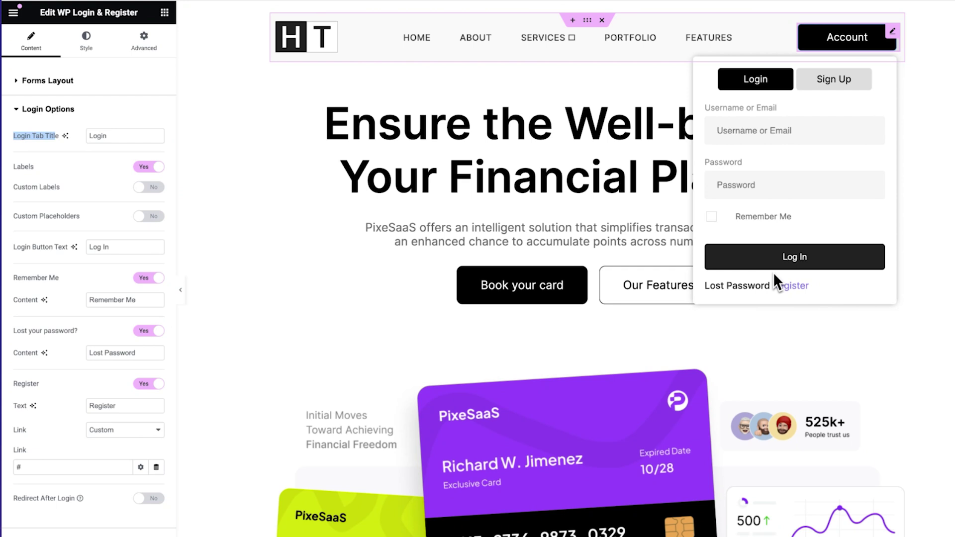
click(144, 353)
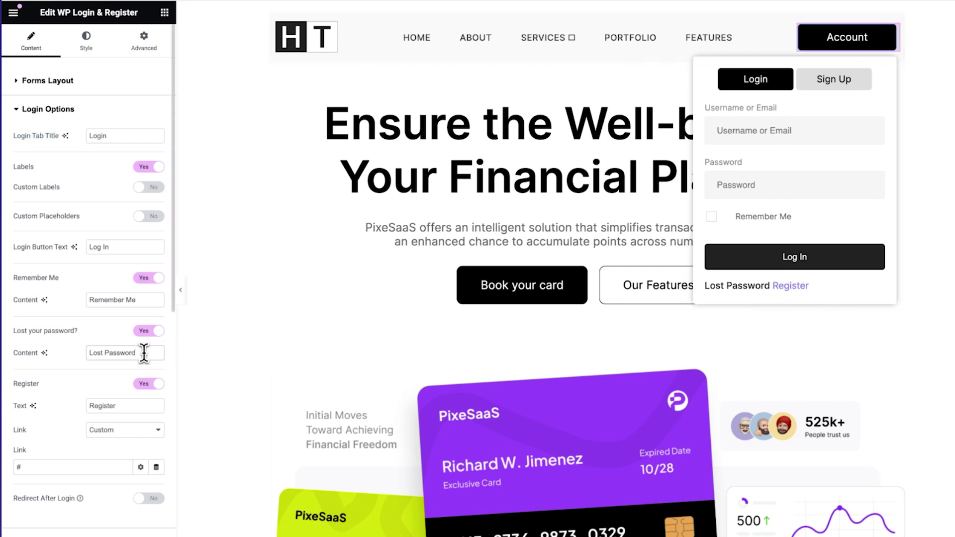
text(?)
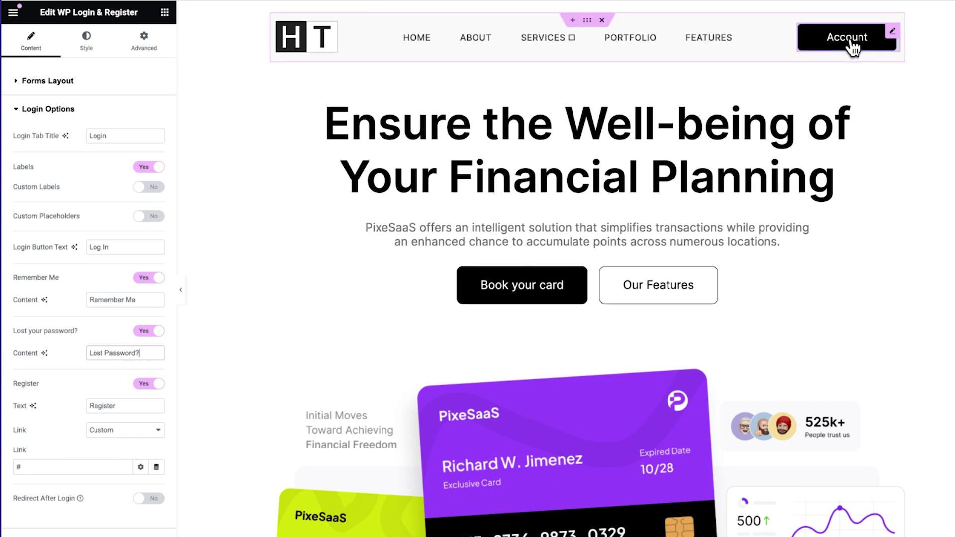
mouse_move(849, 46)
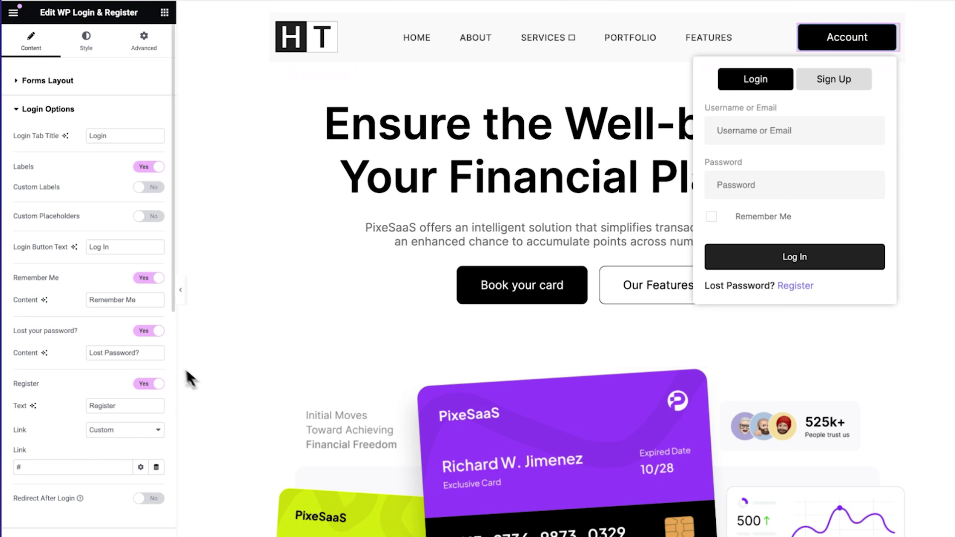
Step: Try hiding the lost-password link in the login options and restore it
click(160, 332)
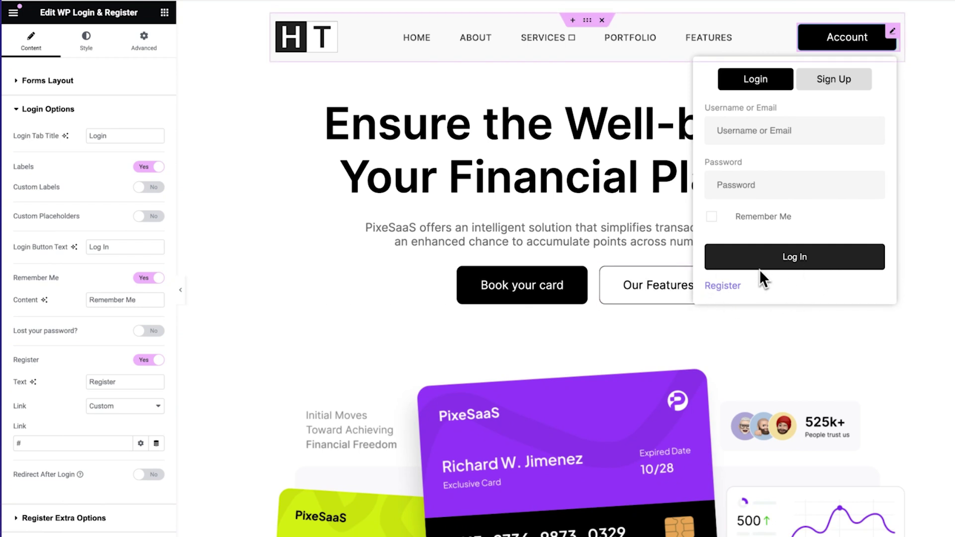
click(146, 332)
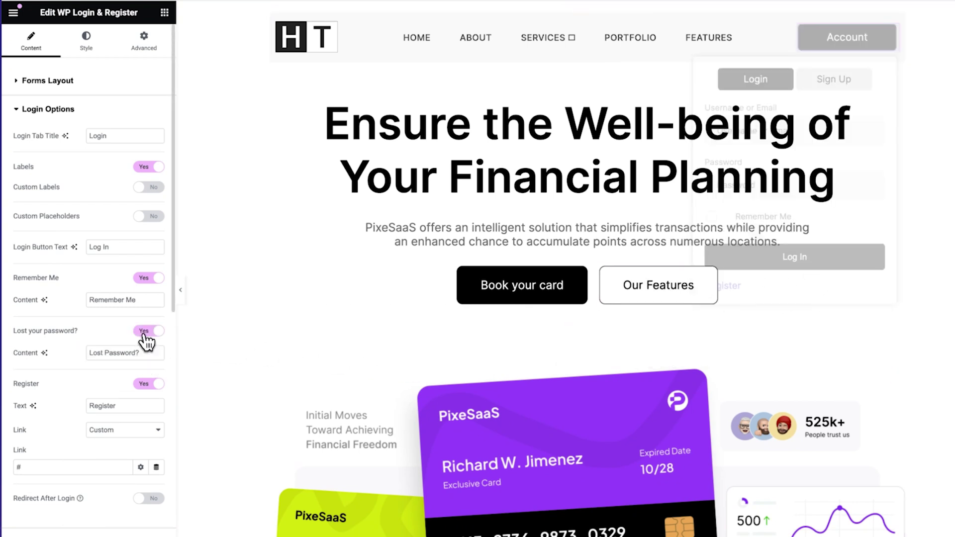
click(19, 115)
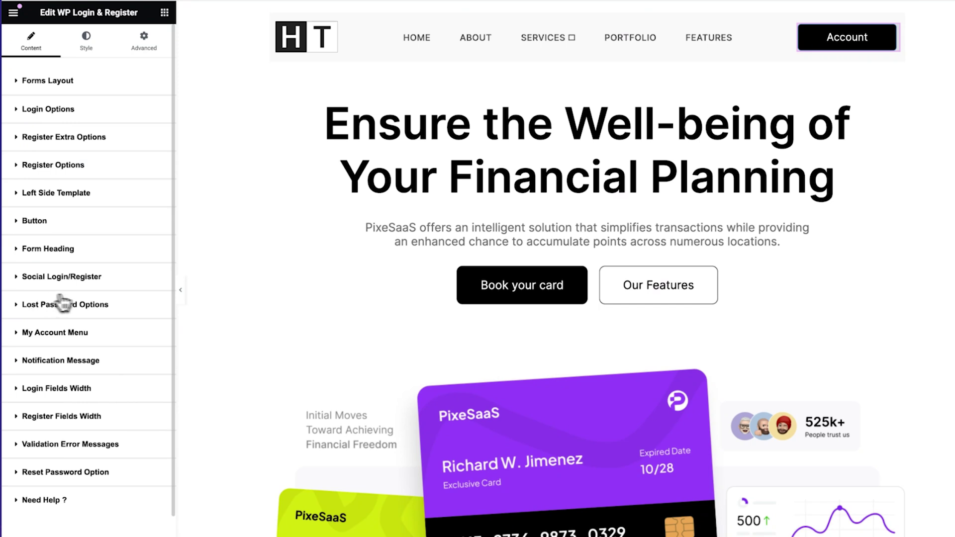
Step: Review the Facebook and Google settings in the Social Login/Register options
click(22, 280)
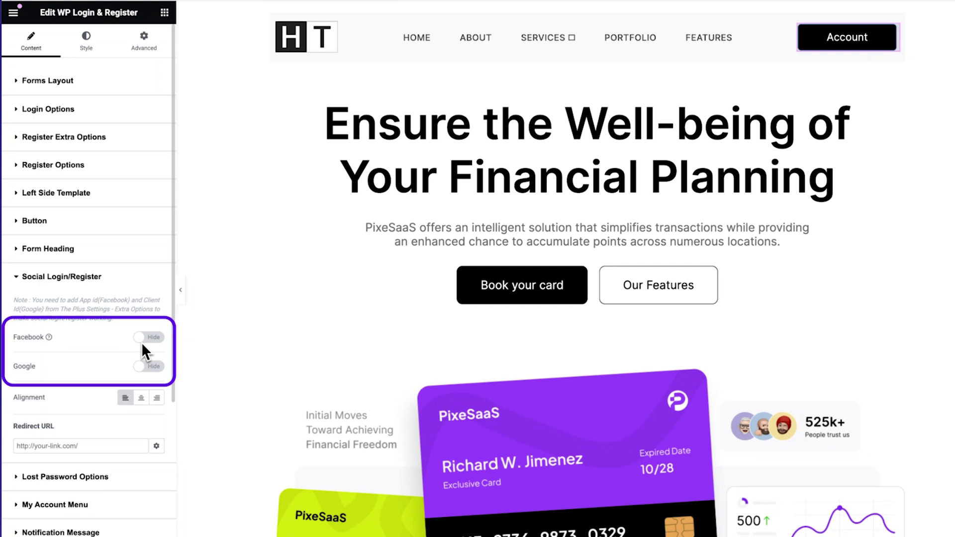
click(20, 281)
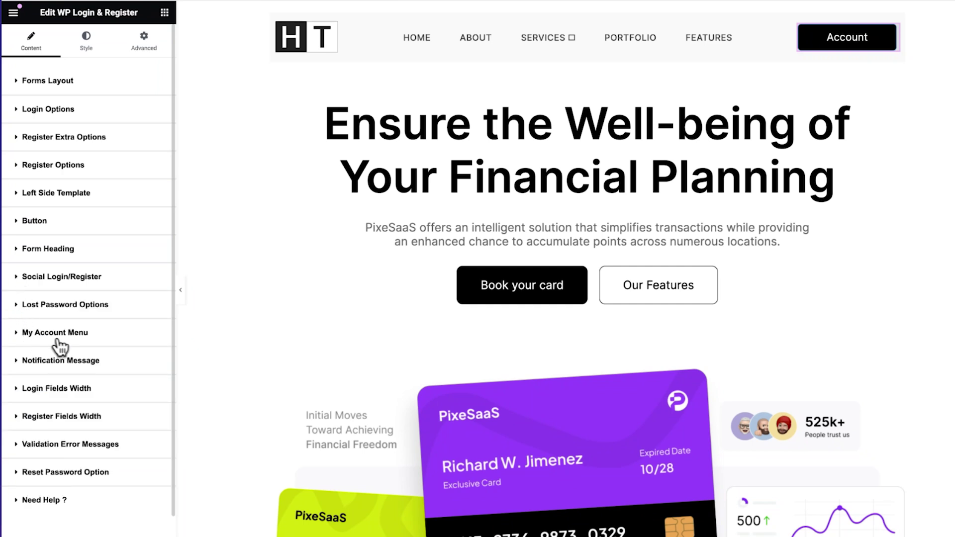
Step: Add an extra menu item to the My Account Menu
click(18, 337)
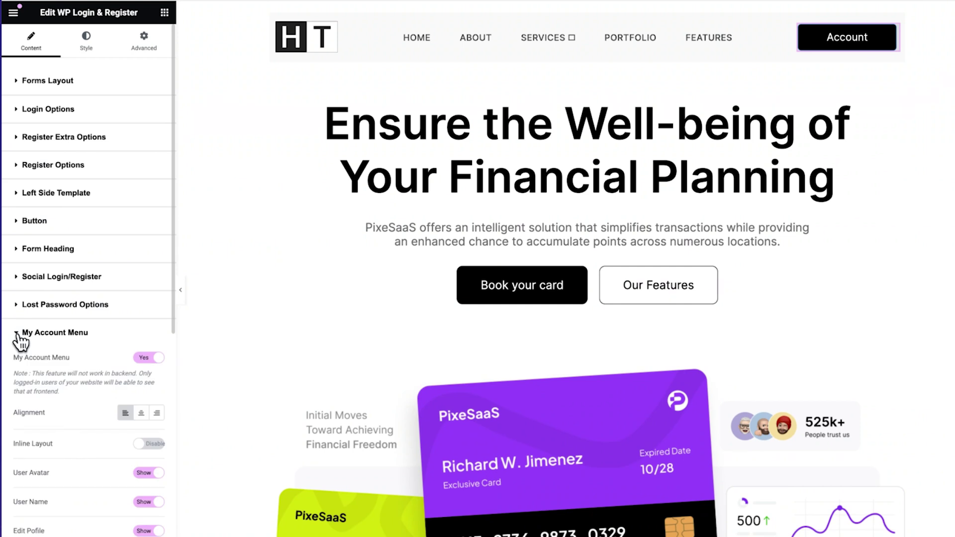
scroll(25, 348, down, 4)
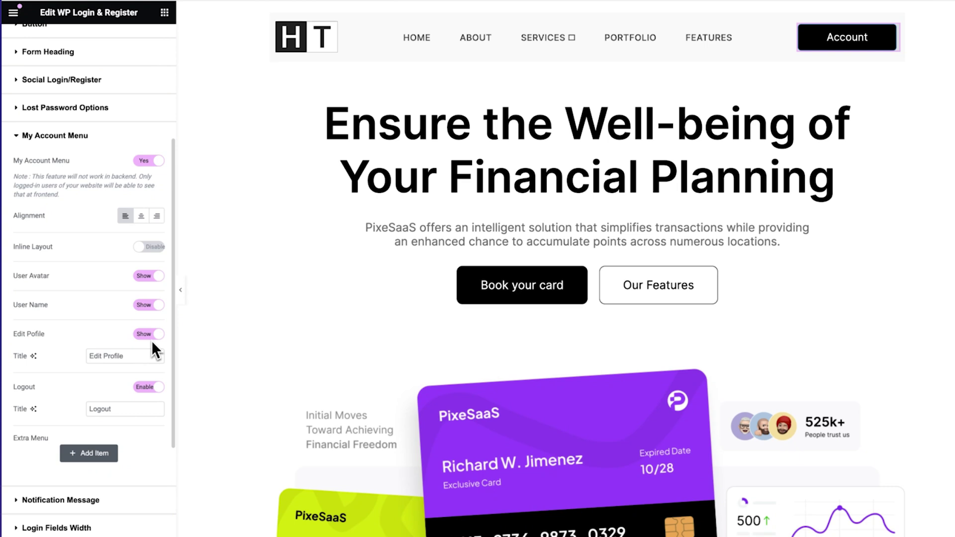
scroll(106, 411, down, 1)
click(77, 438)
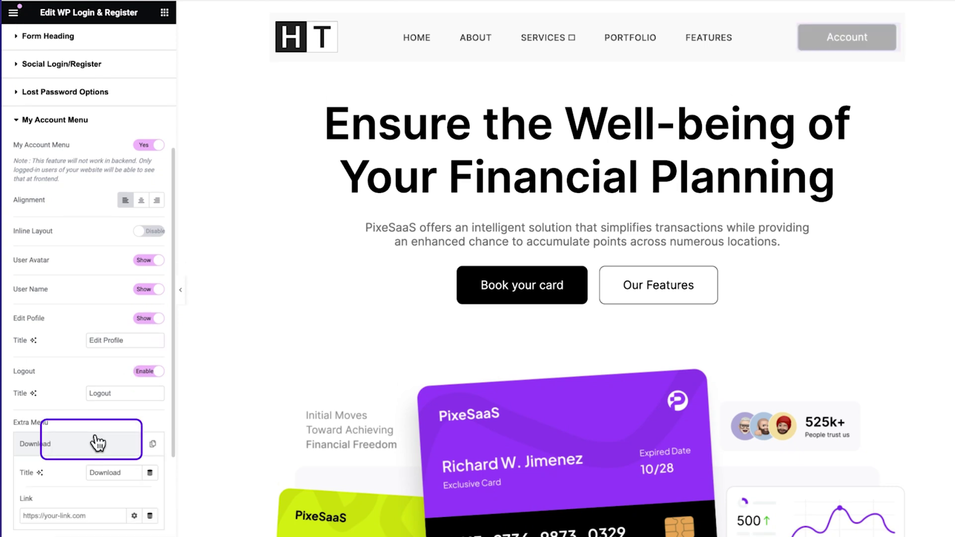
Step: Title the new extra menu item "Extra Settings"
scroll(84, 427, down, 3)
click(126, 377)
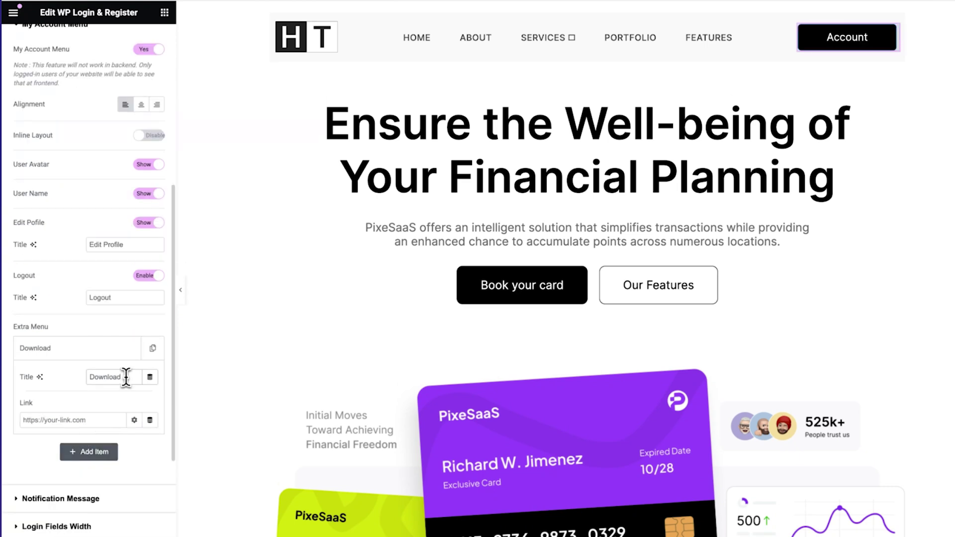
key(BackSpace)
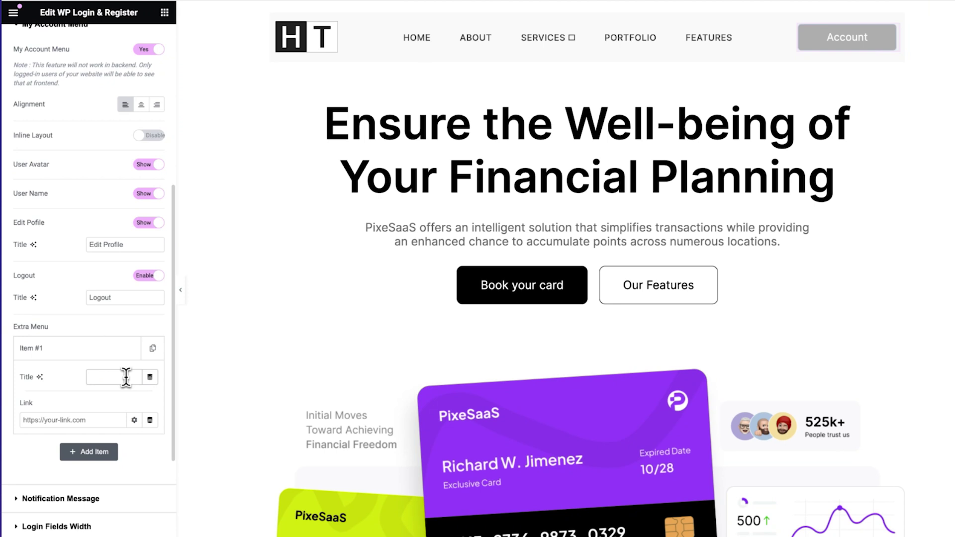
text(Extra Settibgs)
key(BackSpace)
key(BackSpace)
key(BackSpace)
text(ngs)
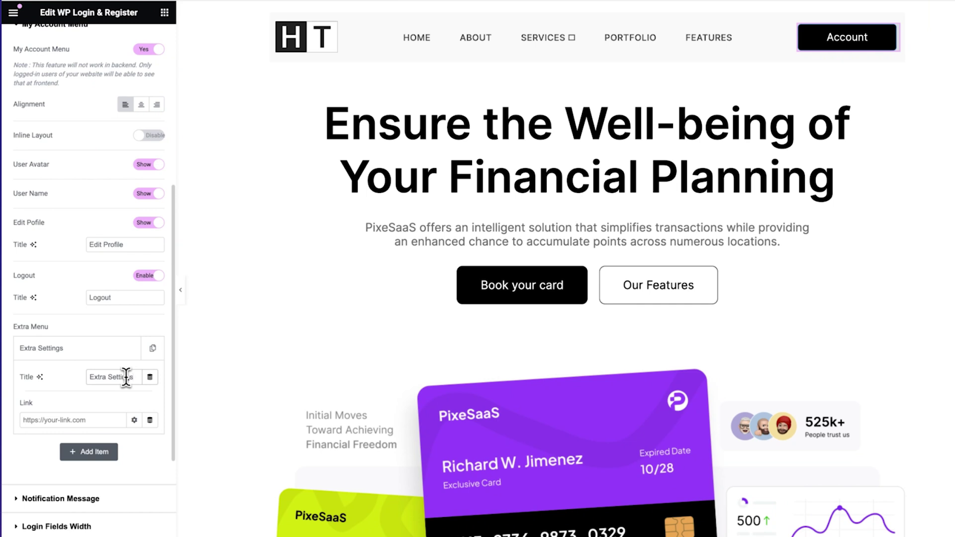
scroll(52, 350, up, 6)
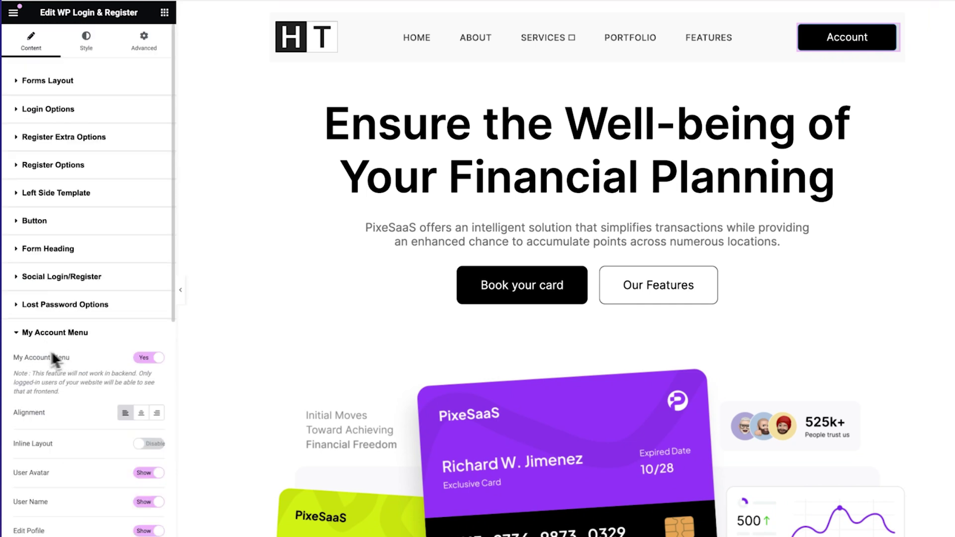
click(18, 335)
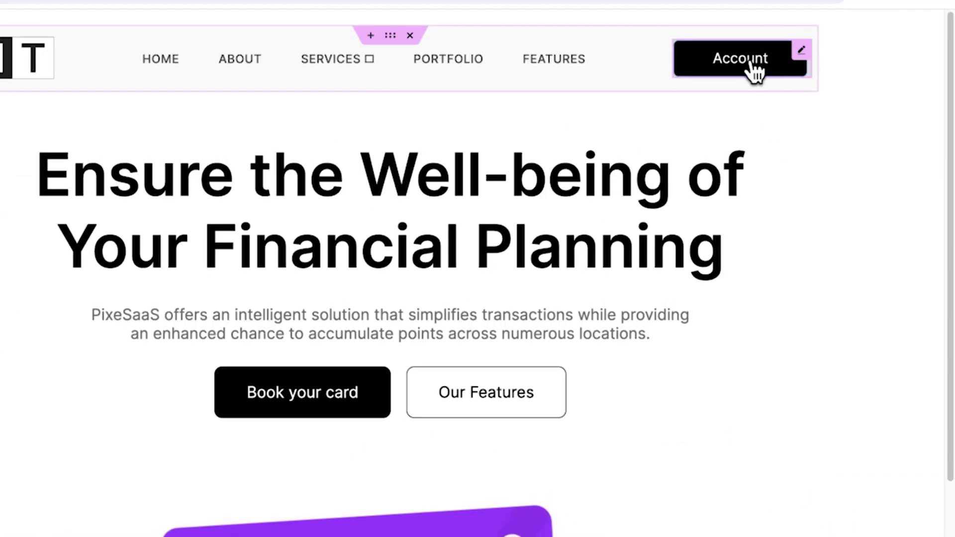
Step: Preview the Account dropdown in the header and open its Sign Up form
click(751, 65)
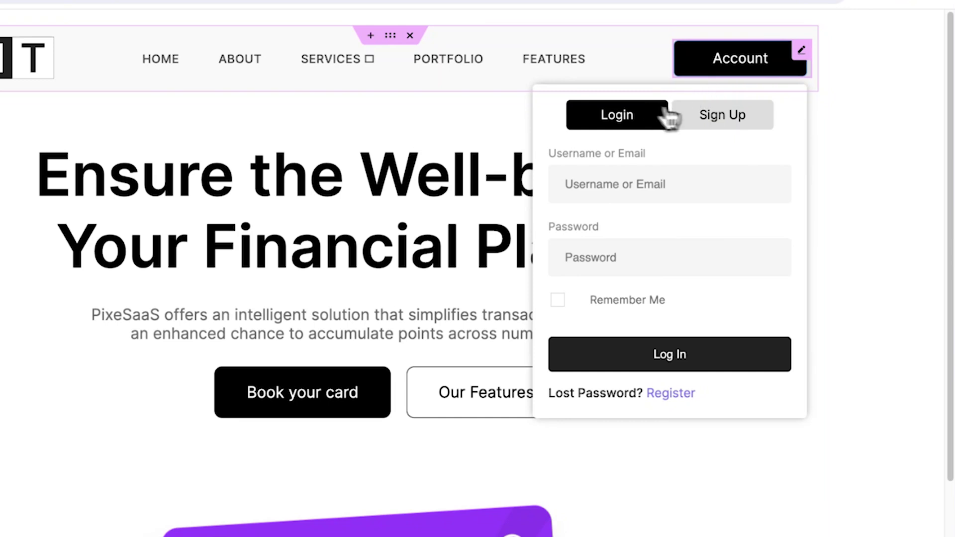
click(727, 117)
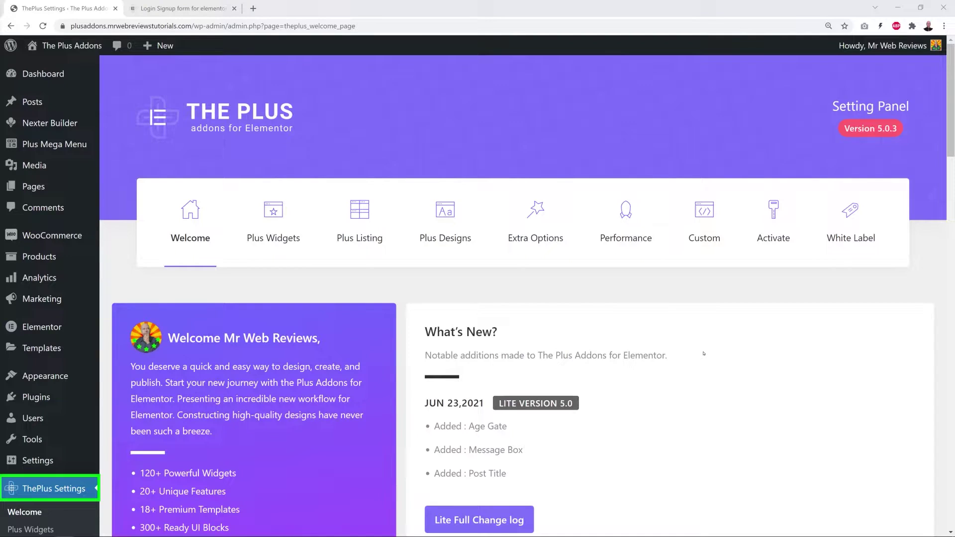
Step: Switch to The Plus settings in WordPress and search the Plus Widgets list for "login"
click(31, 529)
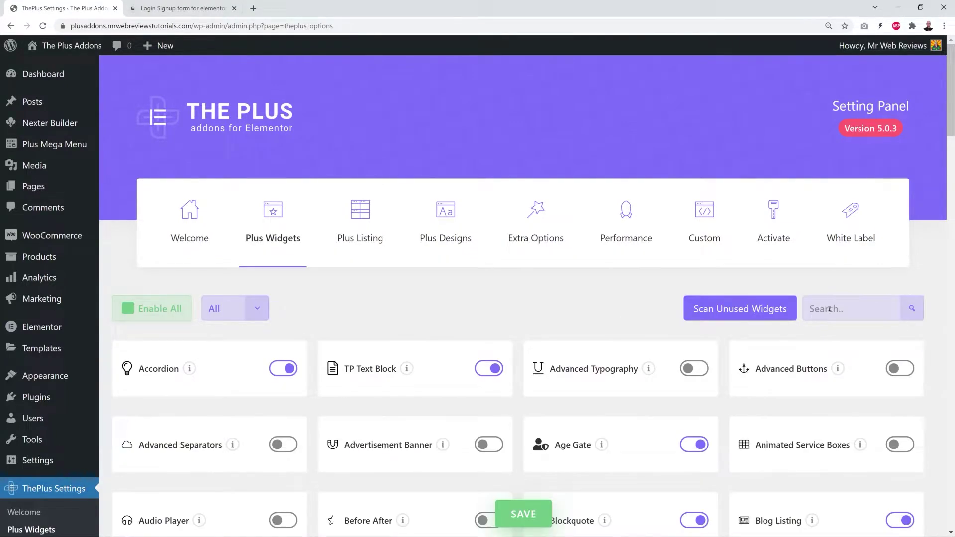
text(login)
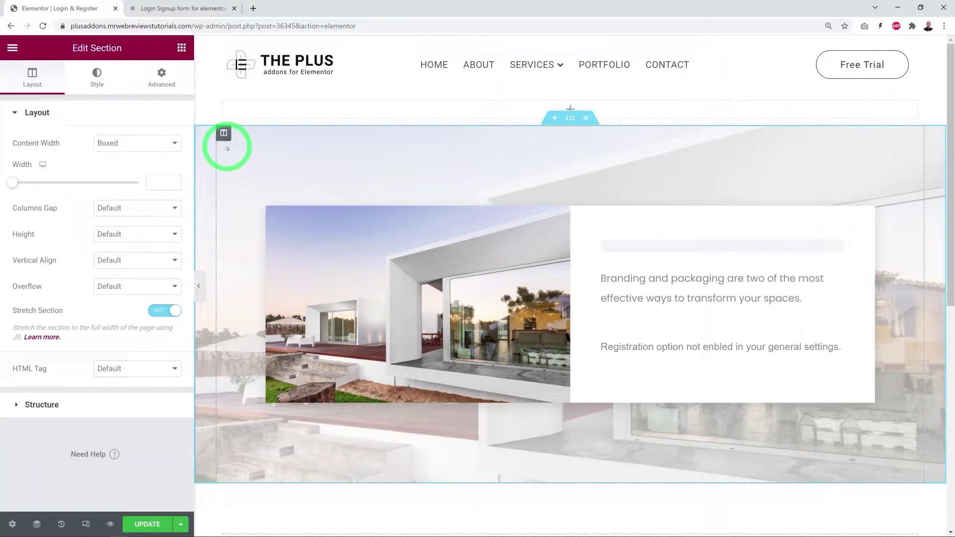
Step: Inspect the WP Login & Register widget that shows the registration notice on the Login & Register page
click(833, 337)
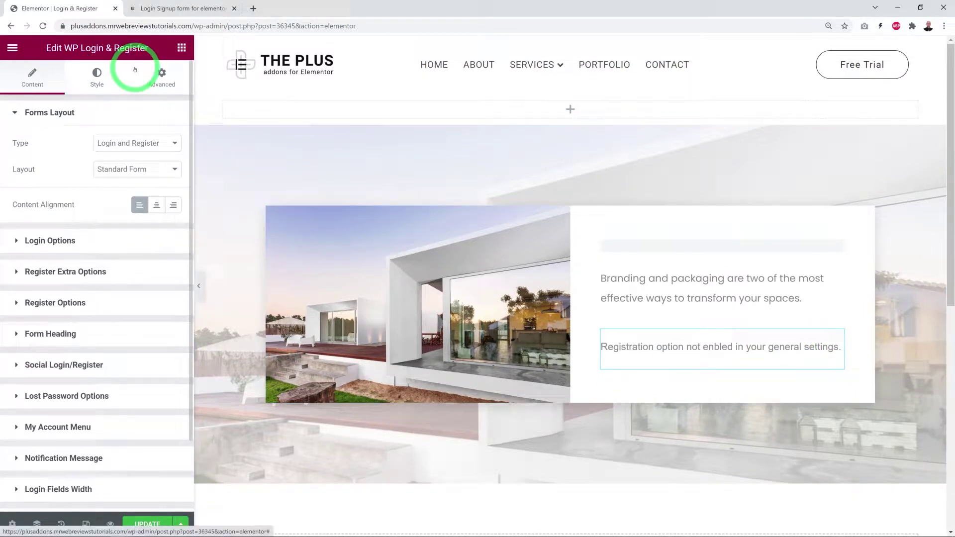
click(181, 48)
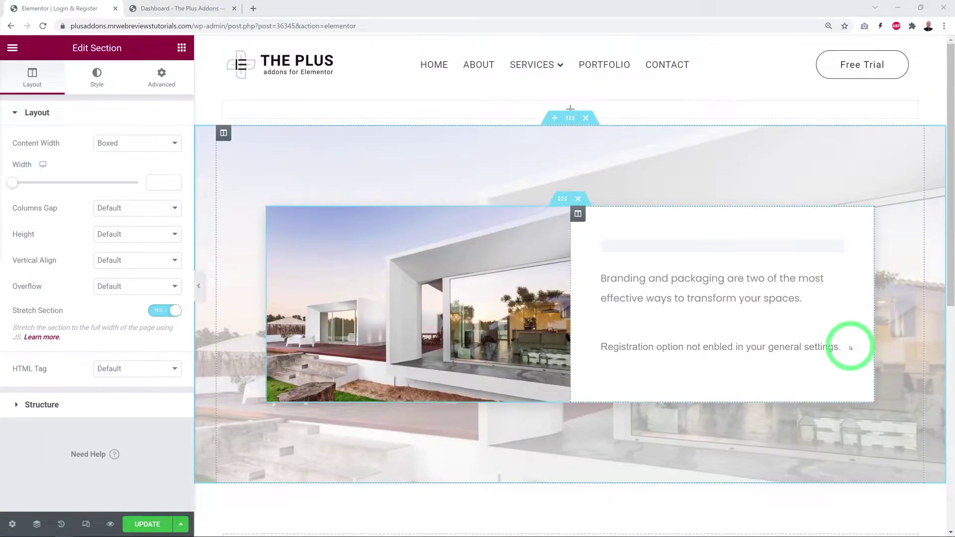
click(850, 348)
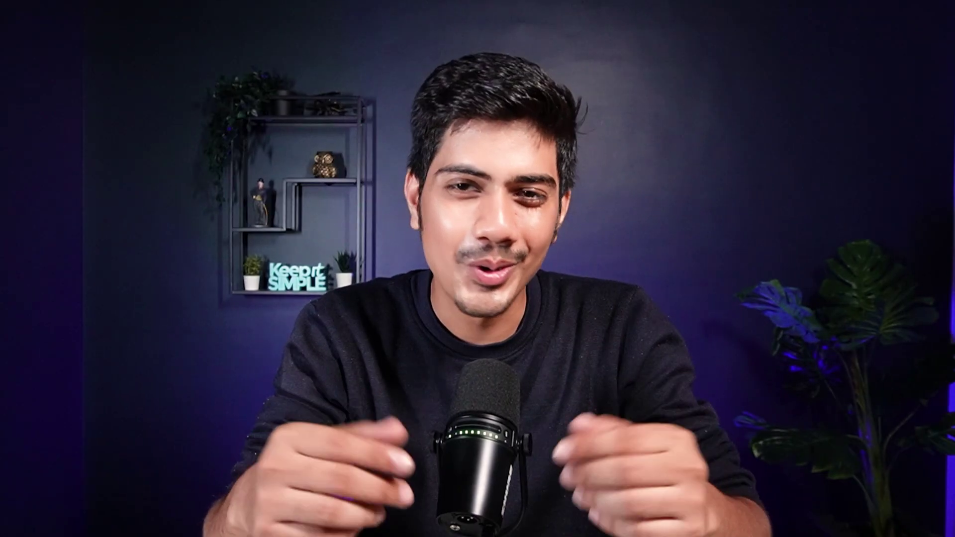